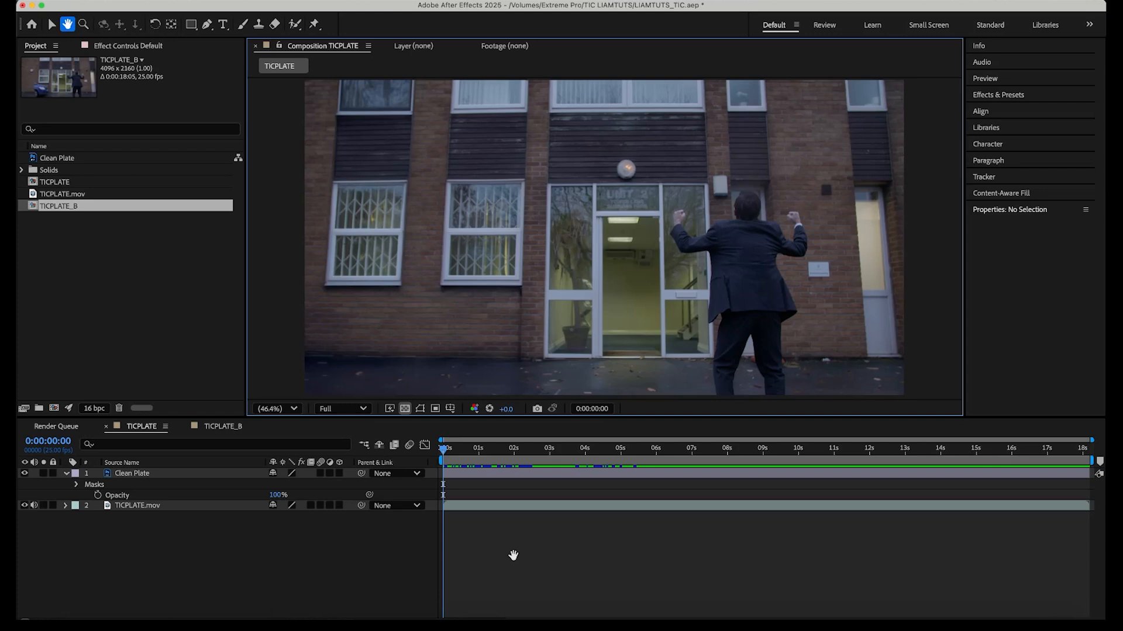
Compare the shot with and without the Clean Plate layer by toggling that layer's visibility.
key("v")
left_click(24, 474)
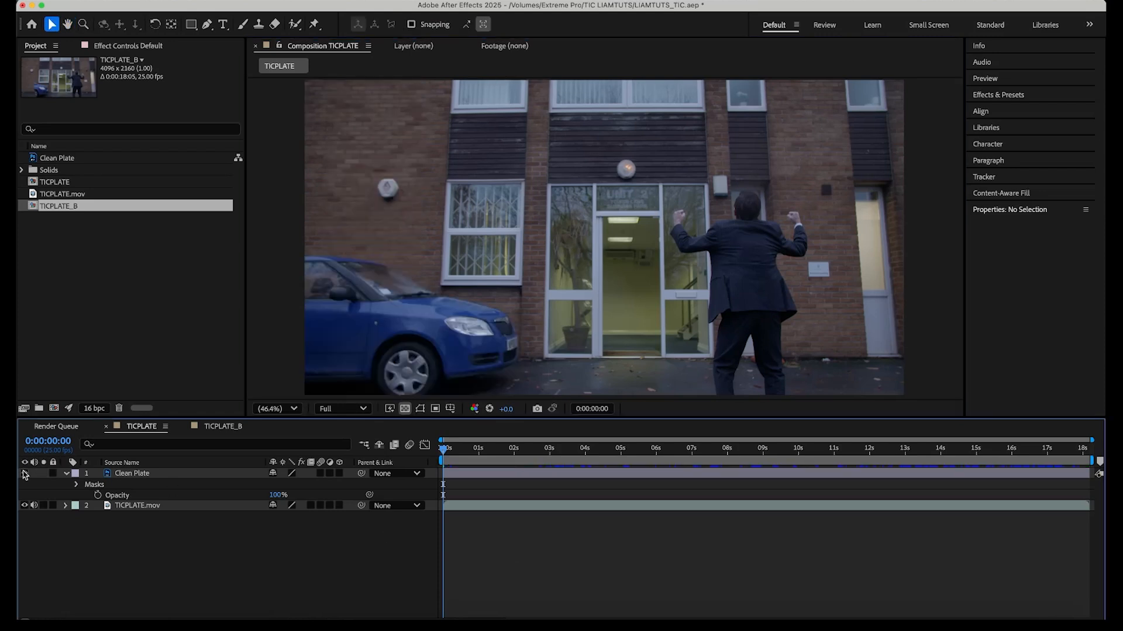
left_click(24, 473)
left_click(24, 473)
left_click(24, 474)
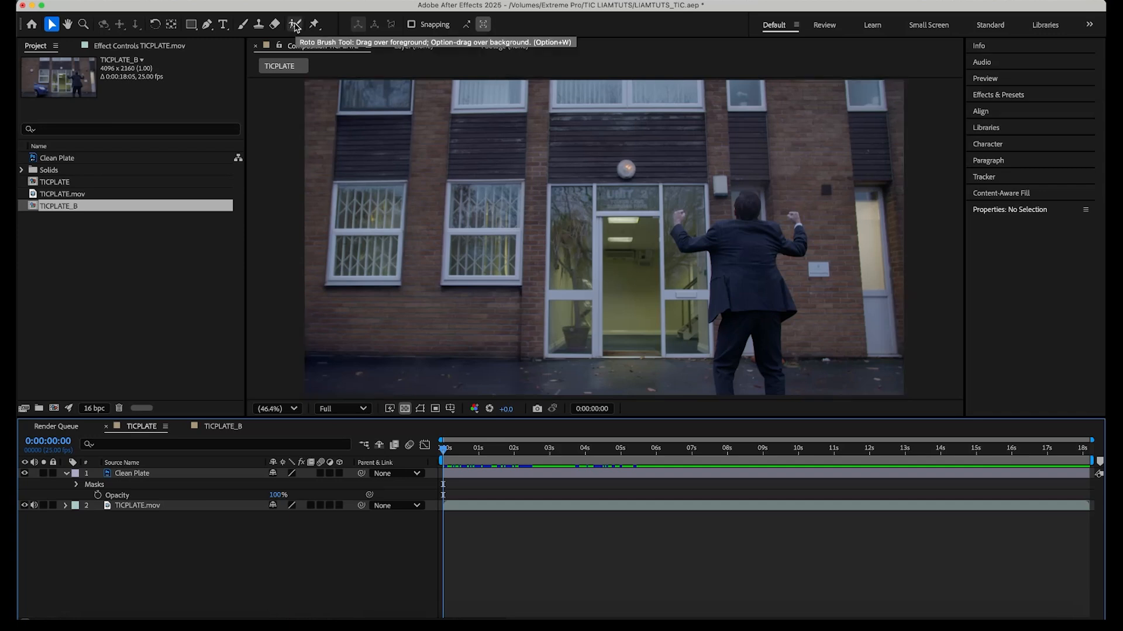
Open the TICPLATE.mov footage in its own layer view with the Roto Brush tool.
left_click(295, 24)
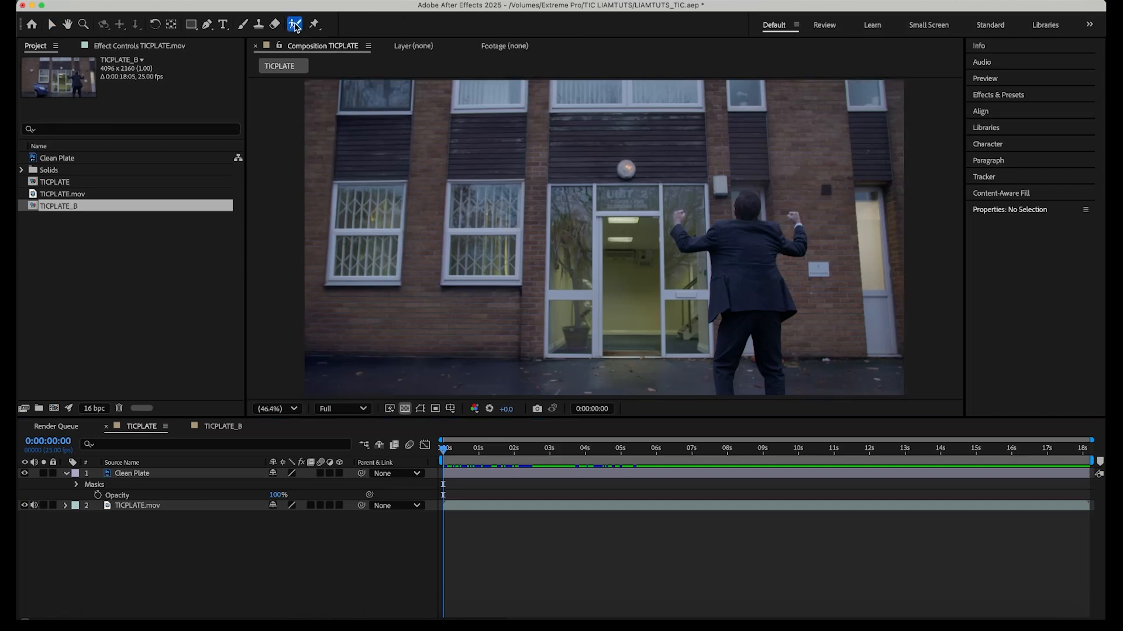
left_click(749, 316)
double_click(749, 316)
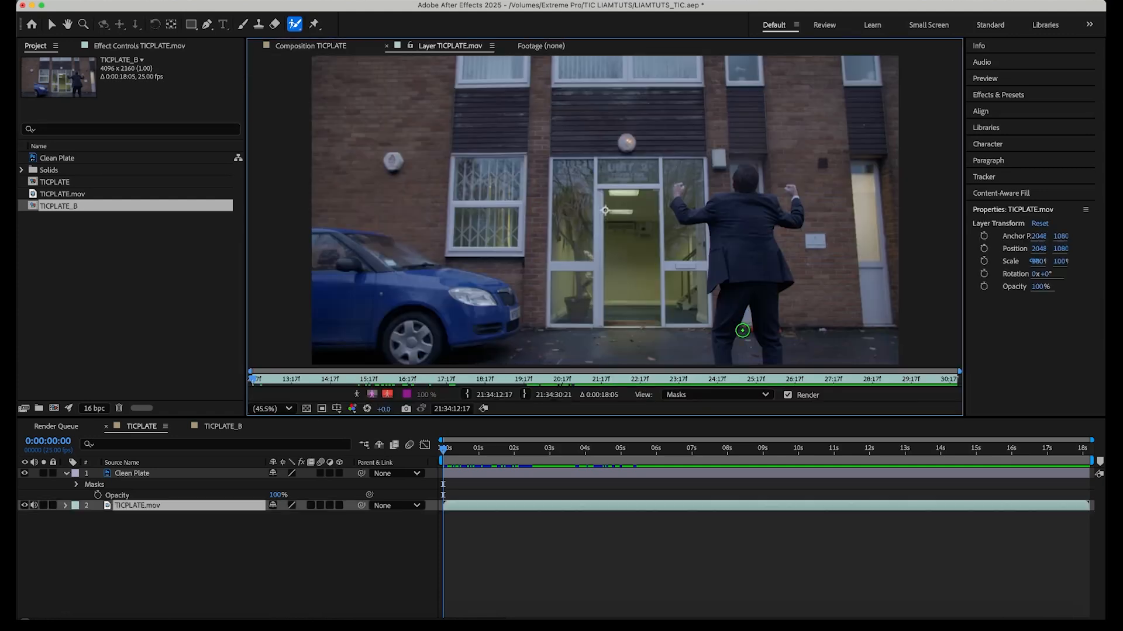
left_click(764, 608)
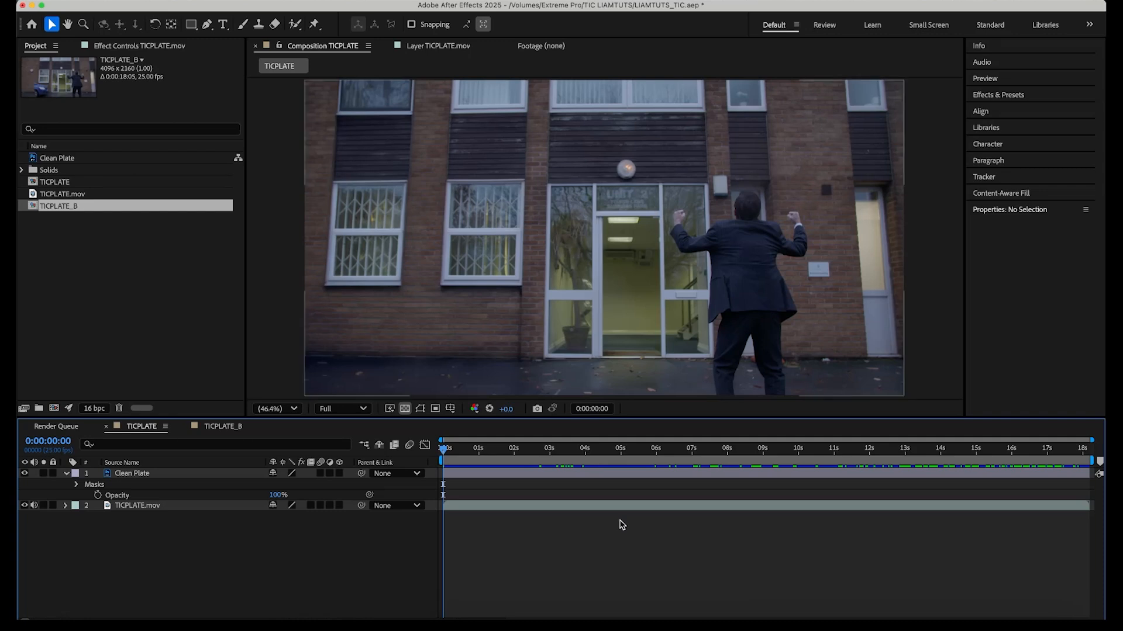
Split the TICPLATE.mov layer at 0:00:04:13.
left_click(599, 449)
left_click_drag(599, 449, 604, 449)
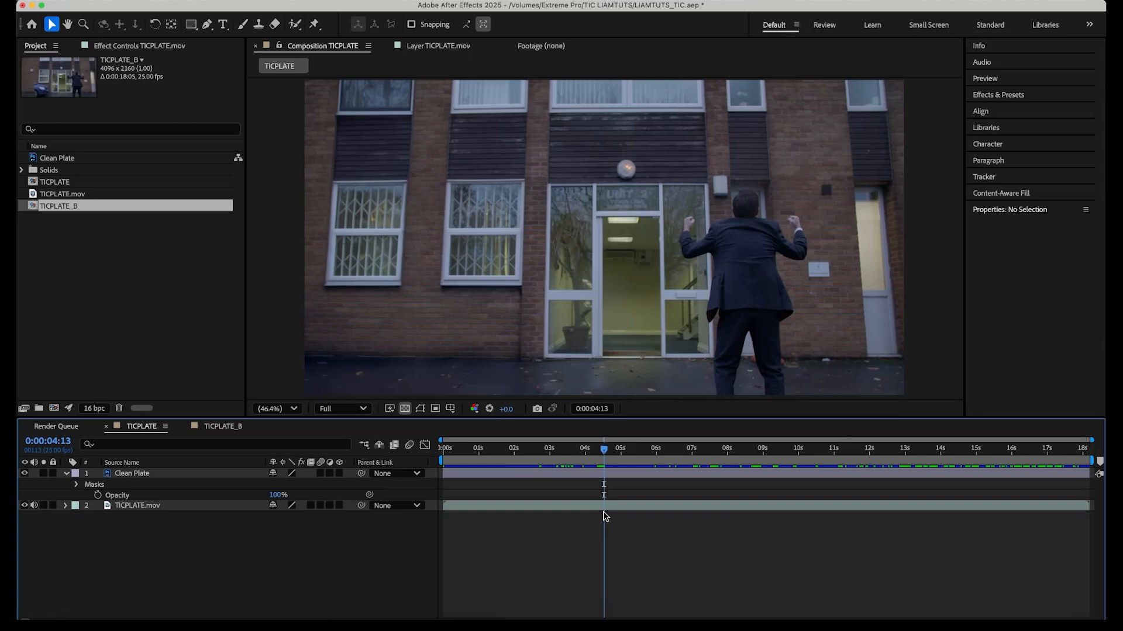
left_click(604, 508)
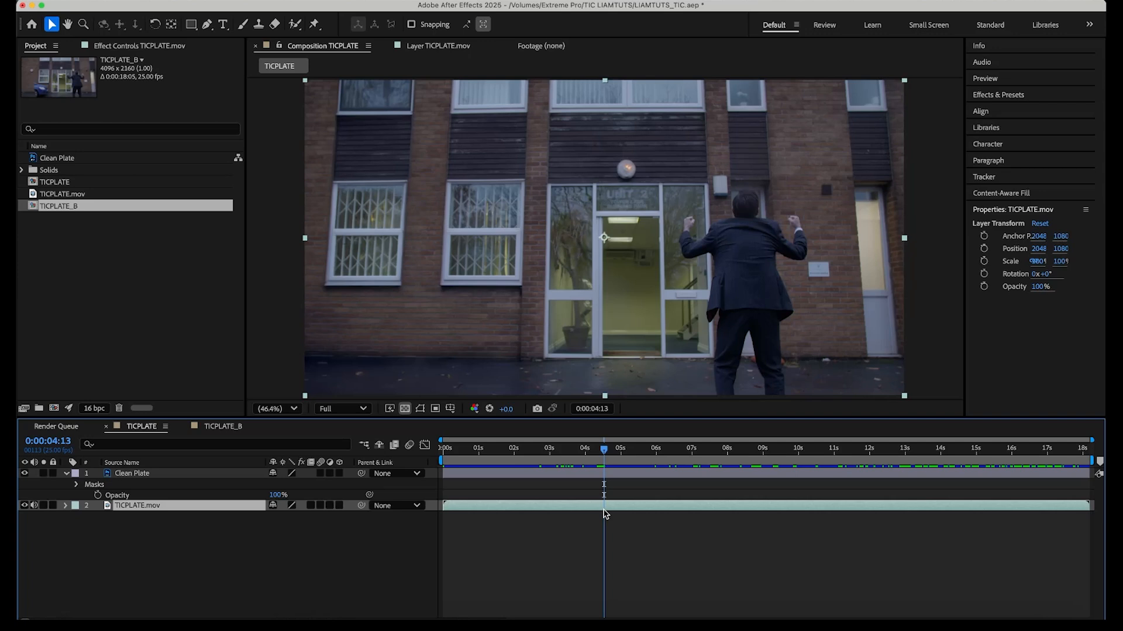
key("super+shift+d")
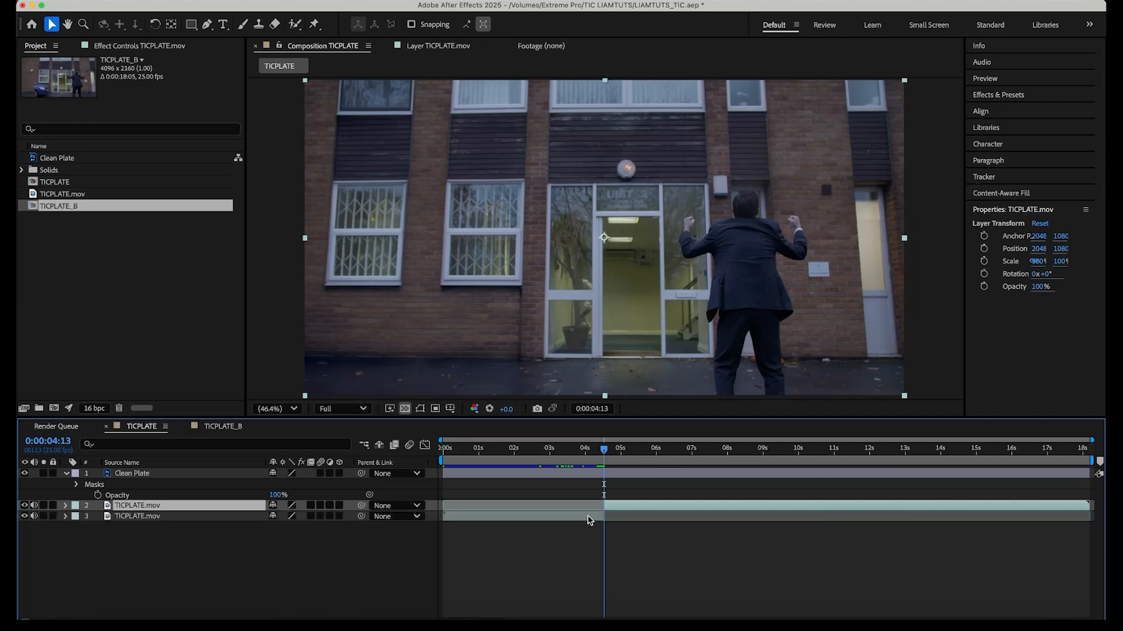
Open the first TICPLATE.mov segment in the layer view at its first frame with the Roto Brush tool.
left_click_drag(566, 451, 442, 454)
left_click(485, 518)
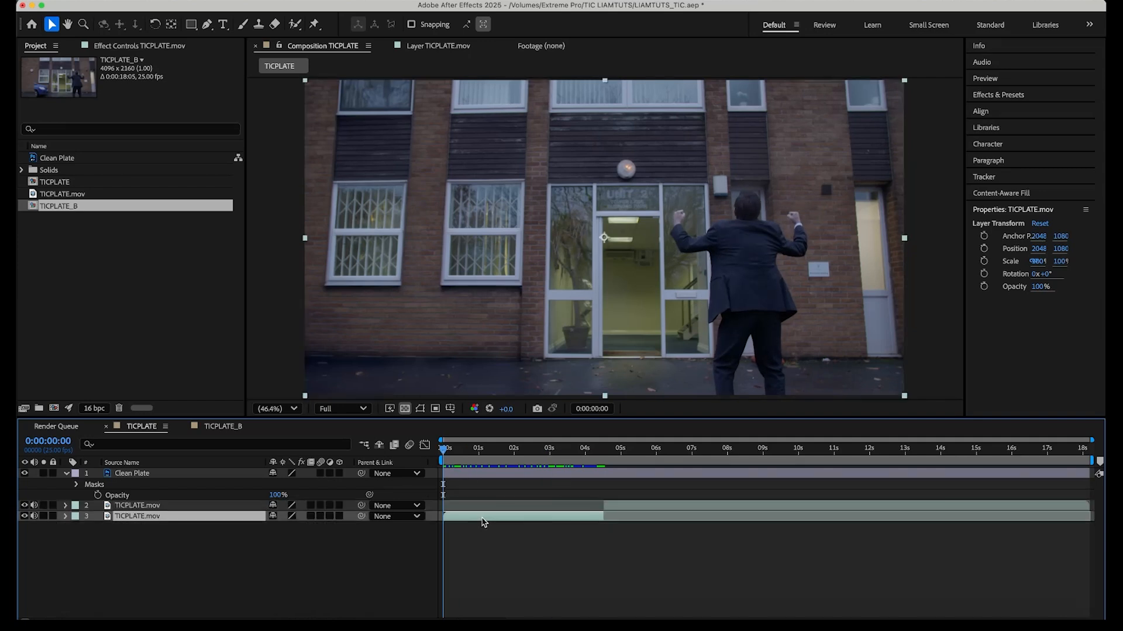
left_click(294, 24)
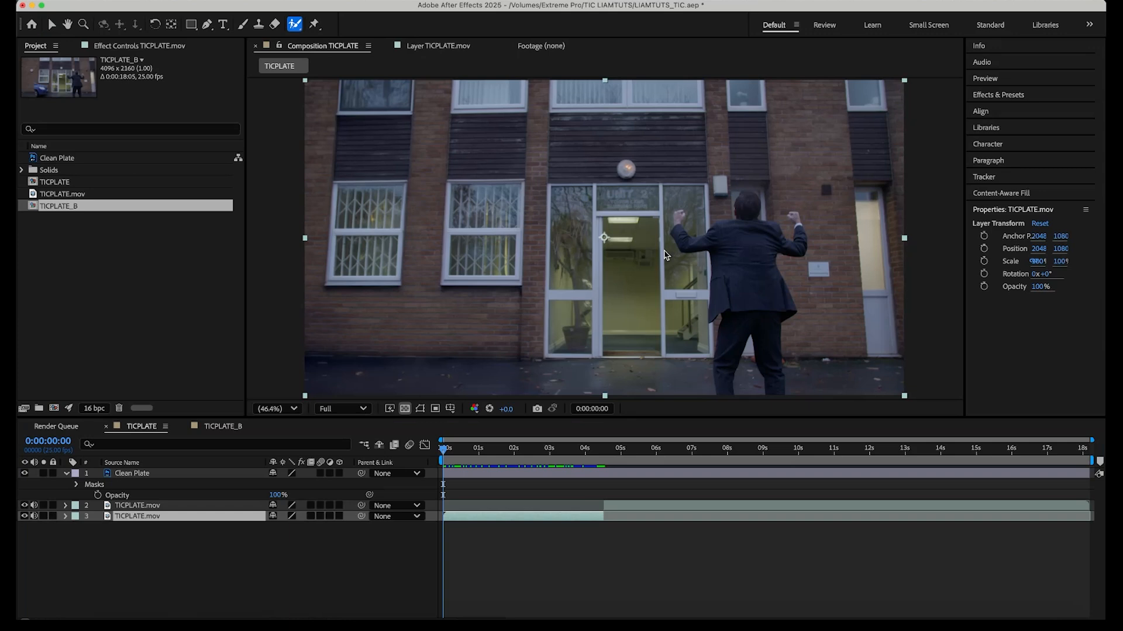
double_click(746, 255)
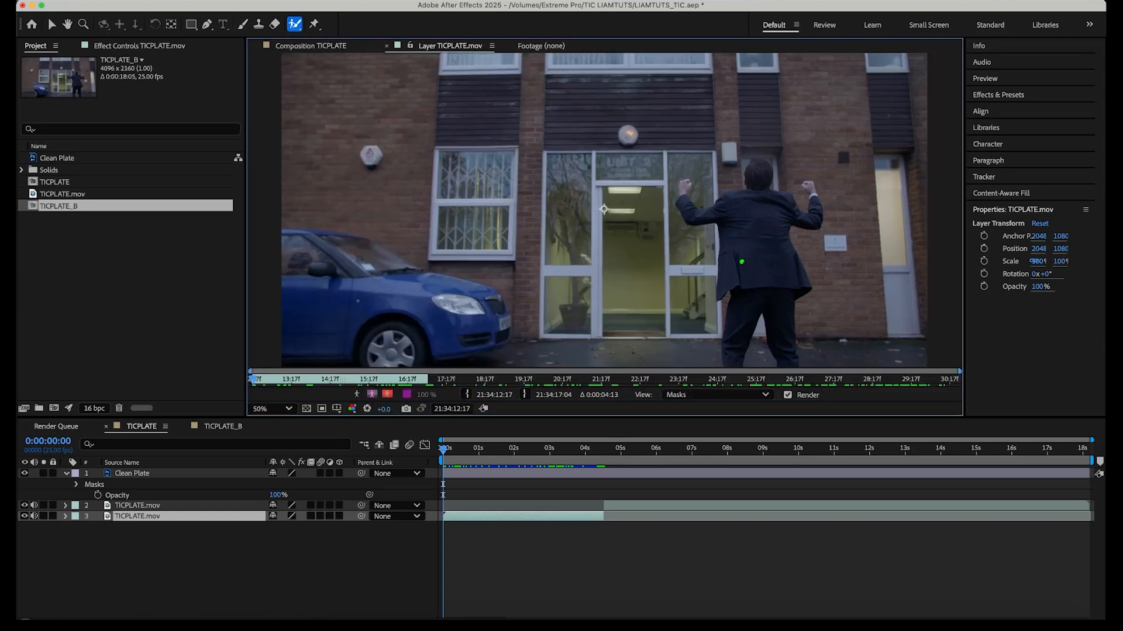
Paint a Roto Brush foreground stroke across the man's upper back, shoulders and right arm.
key("period")
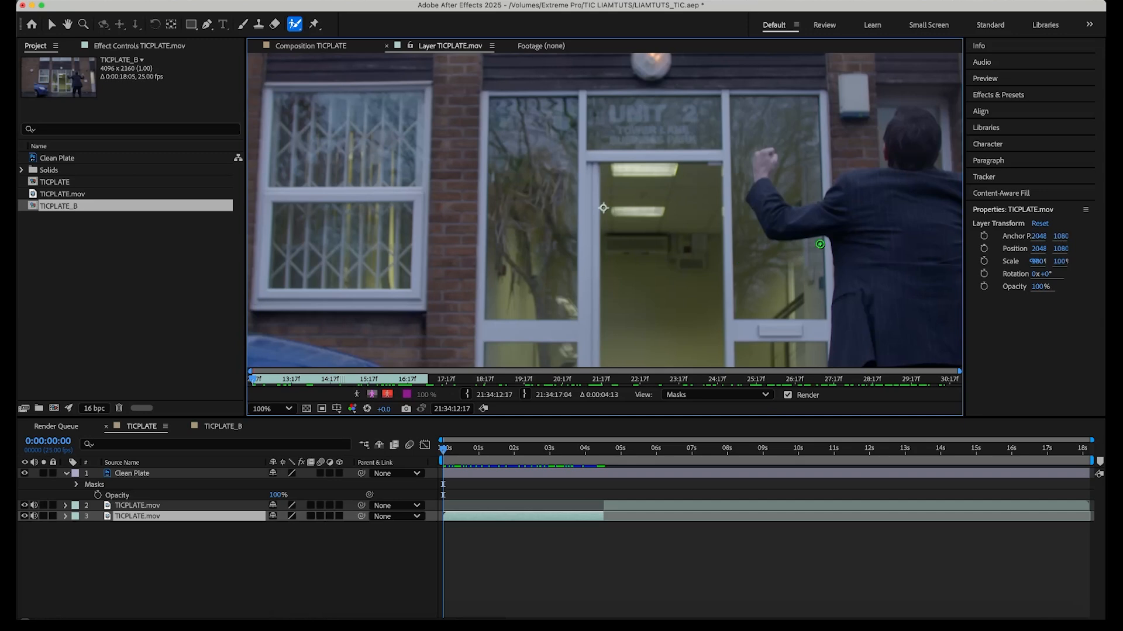
left_click_drag(806, 244, 504, 242)
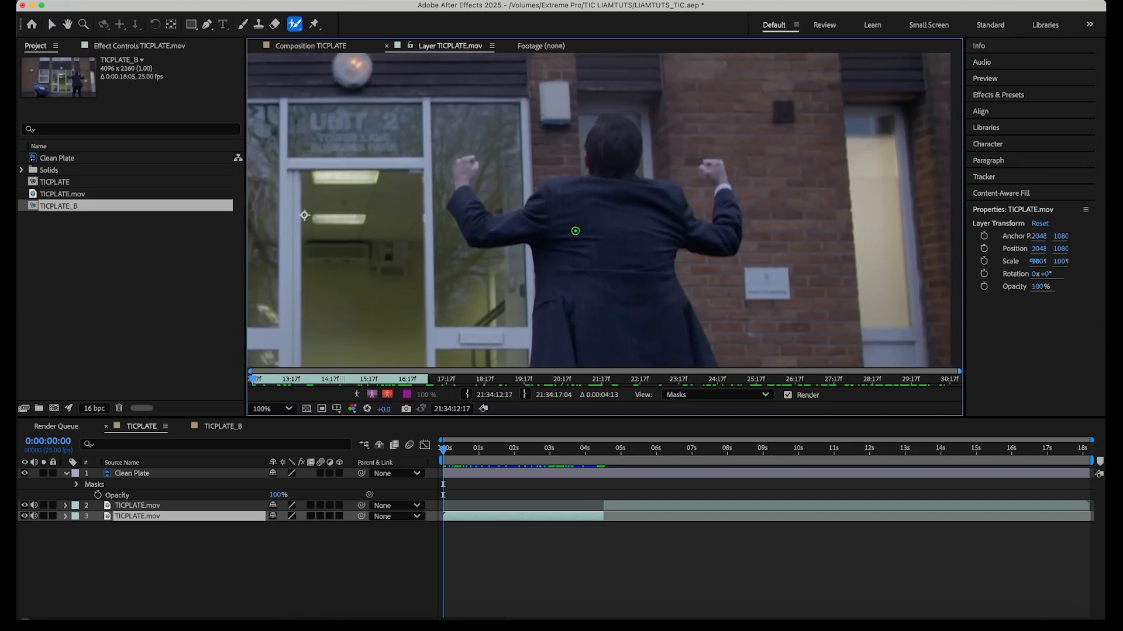
key("period")
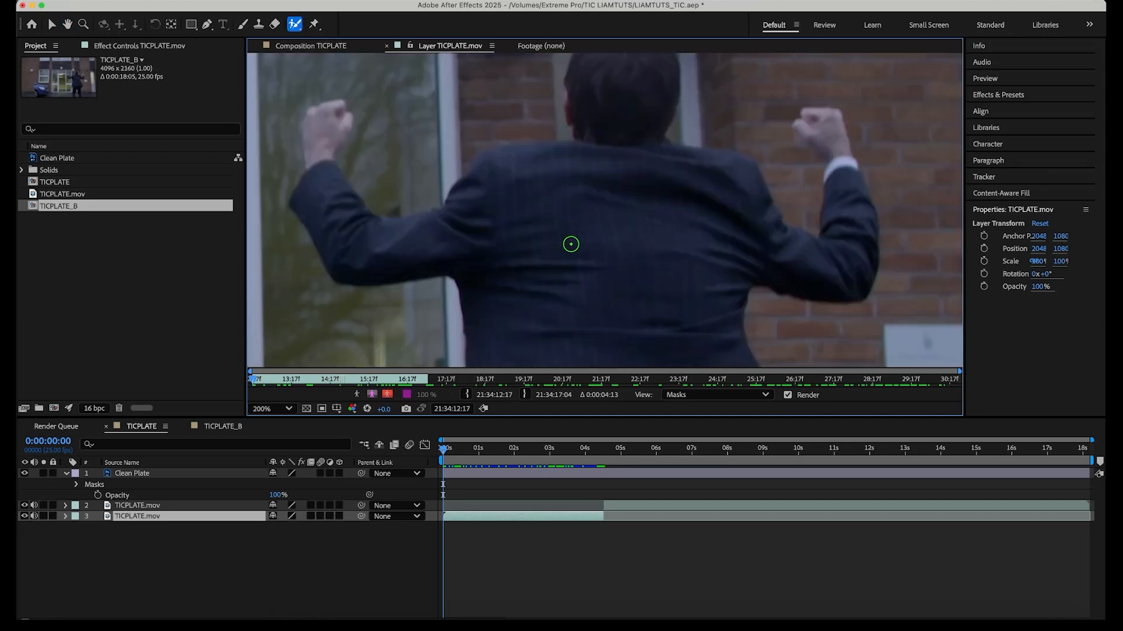
key("space")
mouse_move(529, 225)
left_mouse_down()
mouse_move(548, 253)
mouse_move(563, 357)
mouse_move(480, 238)
mouse_move(560, 315)
mouse_move(558, 258)
mouse_move(536, 340)
mouse_move(580, 261)
mouse_move(550, 279)
mouse_move(568, 268)
mouse_move(581, 230)
mouse_move(658, 219)
mouse_move(723, 233)
mouse_move(857, 293)
mouse_move(889, 277)
mouse_move(860, 165)
left_mouse_up()
left_click(567, 232)
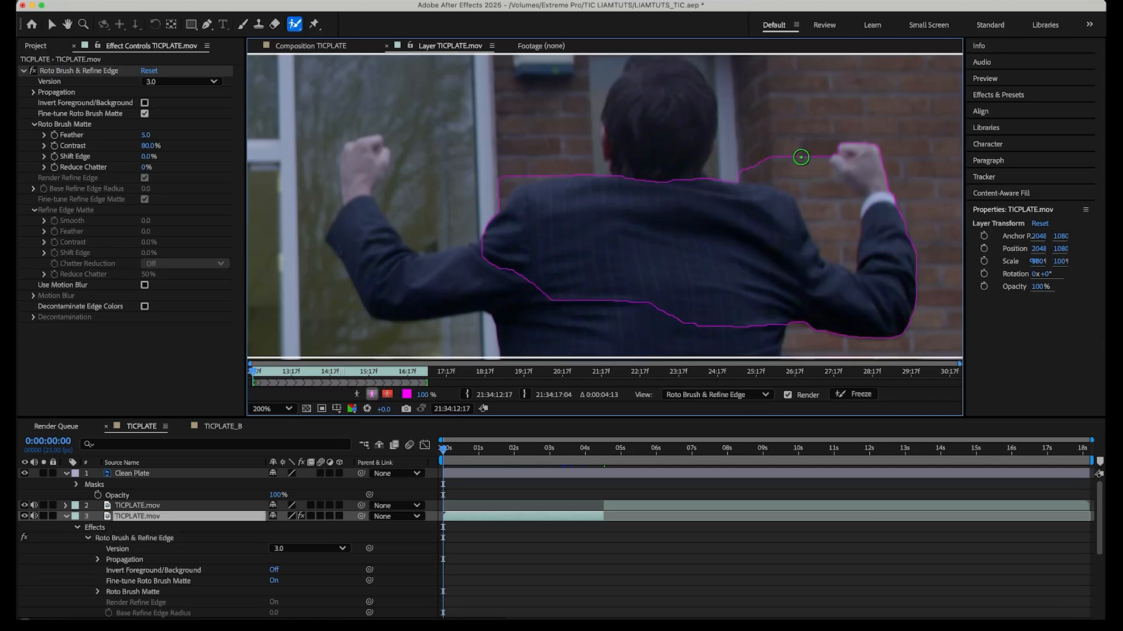
Add the man's head and left arm to the Roto Brush foreground selection.
mouse_move(668, 181)
left_mouse_down()
mouse_move(676, 78)
mouse_move(644, 84)
mouse_move(622, 116)
mouse_move(636, 185)
left_mouse_up()
key("h")
left_click_drag(544, 218, 702, 205)
mouse_move(520, 154)
left_mouse_down()
mouse_move(515, 222)
mouse_move(549, 254)
mouse_move(674, 256)
left_mouse_up()
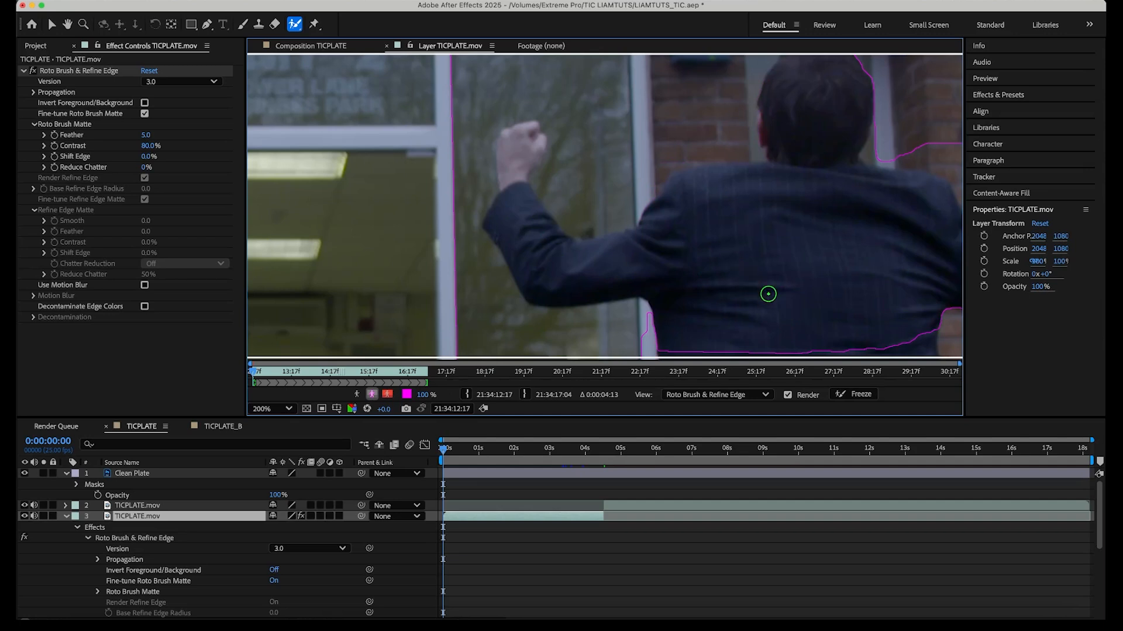
Extend the Roto Brush foreground selection down over the man's lower jacket and legs.
key("h")
left_click_drag(766, 301, 658, 50)
key("alt+w")
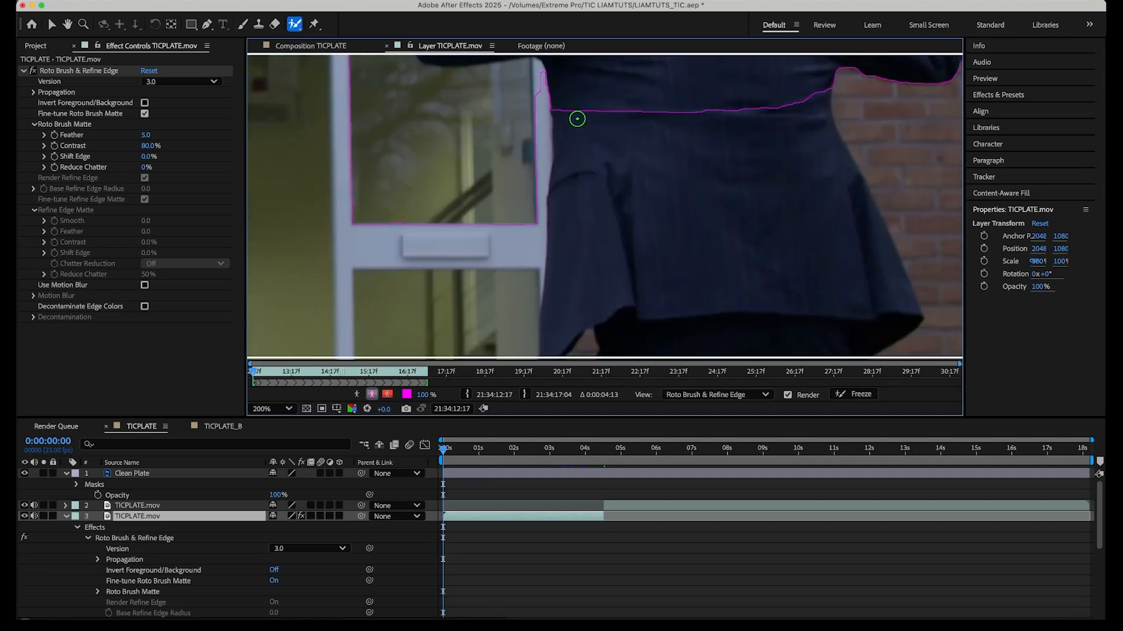
mouse_move(574, 111)
left_mouse_down()
mouse_move(566, 304)
mouse_move(622, 289)
mouse_move(811, 276)
mouse_move(867, 290)
mouse_move(814, 95)
left_mouse_up()
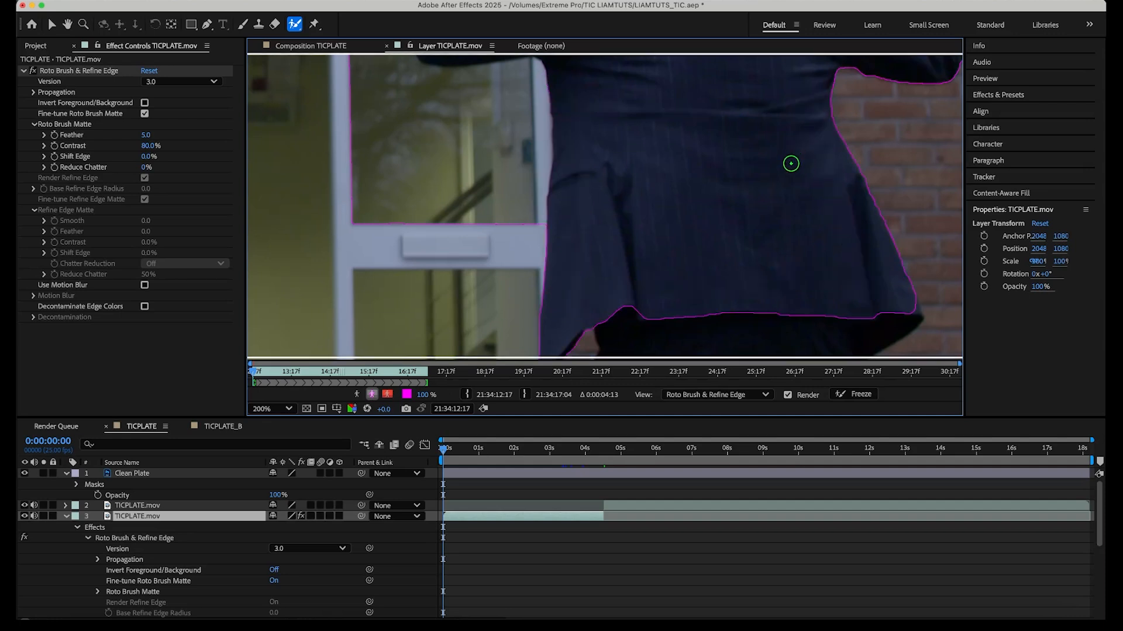
key("h")
left_click_drag(739, 273, 655, 71)
scroll(573, 251, "down", 2)
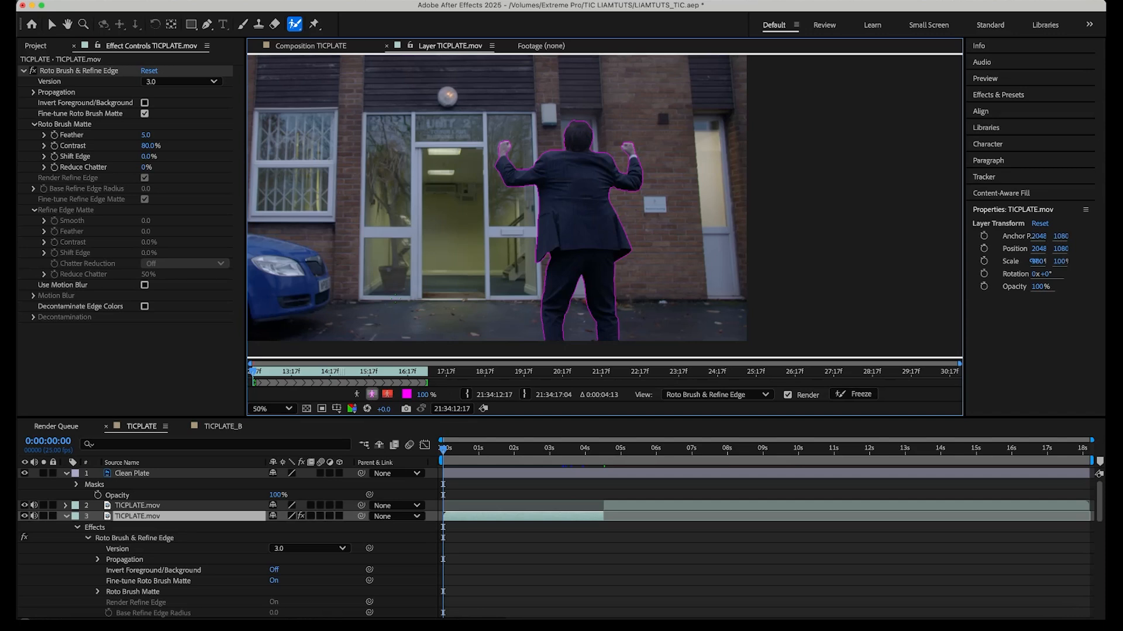
Enable the classic controls in the Roto Brush propagation settings and keep the Roto Brush tool active.
left_click(33, 92)
left_click(145, 124)
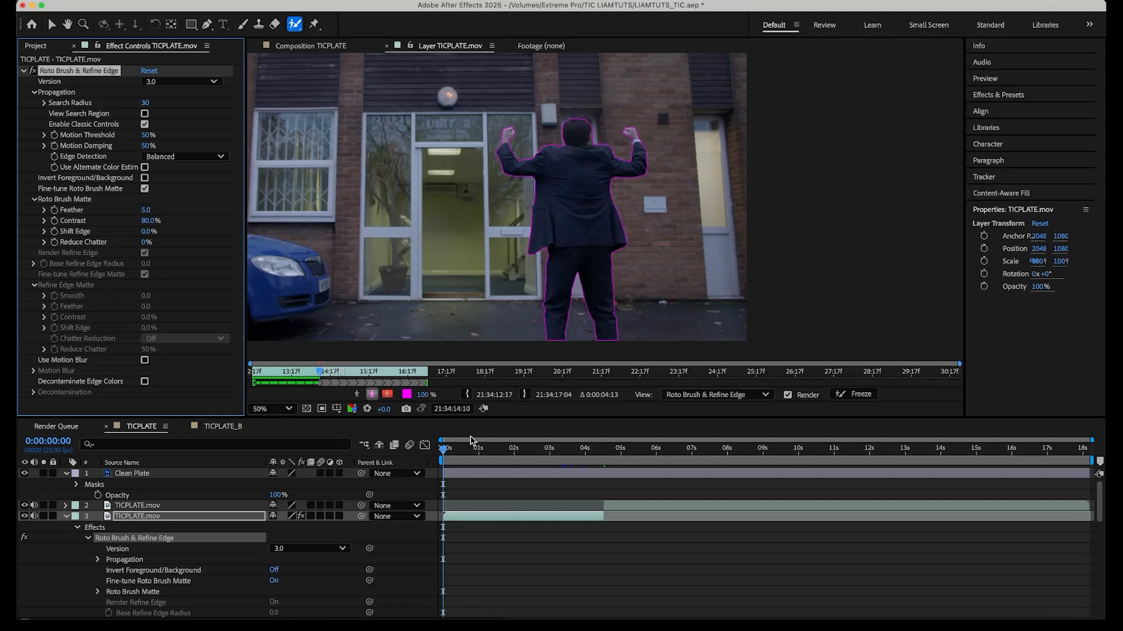
left_click(294, 26)
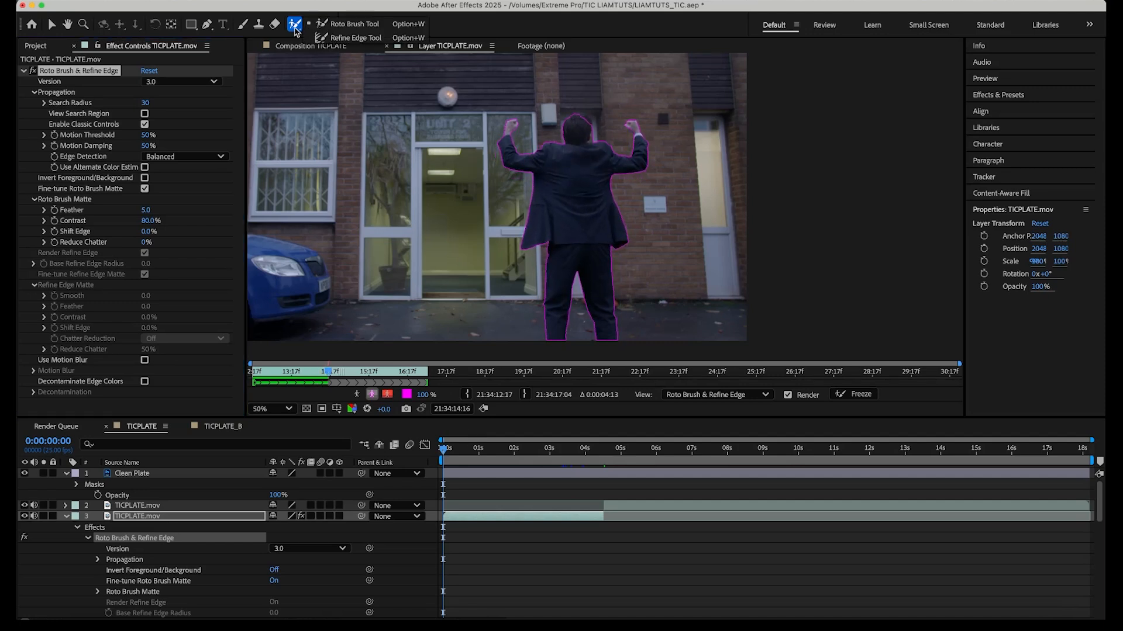
left_click(295, 31)
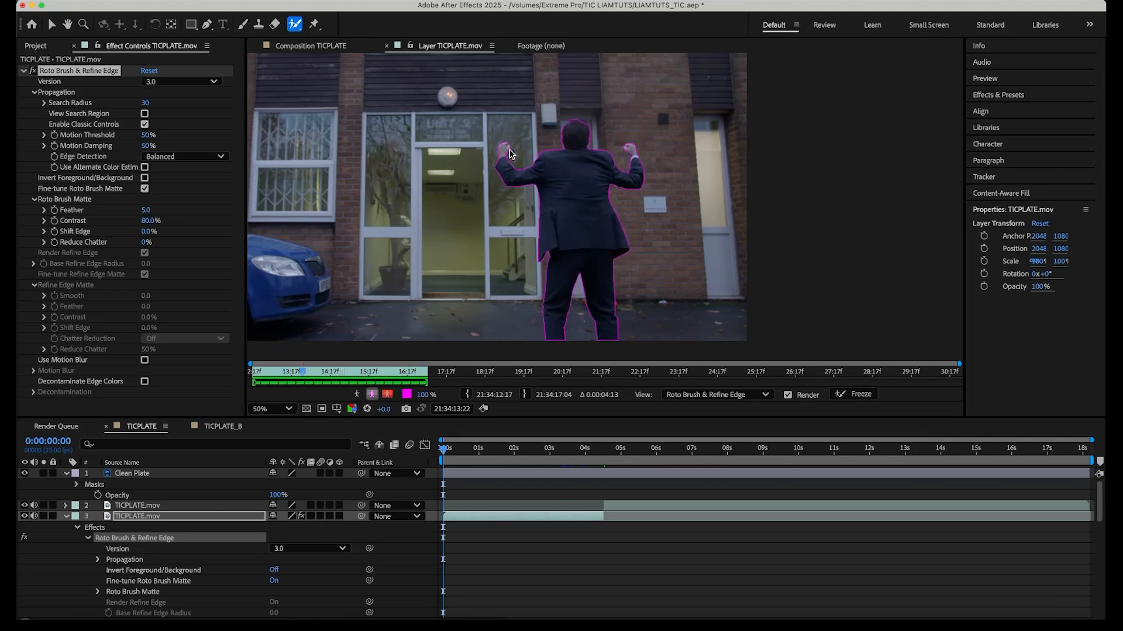
At 0:00:02:09, add the man's left fist and wrist to the matte and subtract the window area beside that arm.
scroll(527, 143, "up", 4)
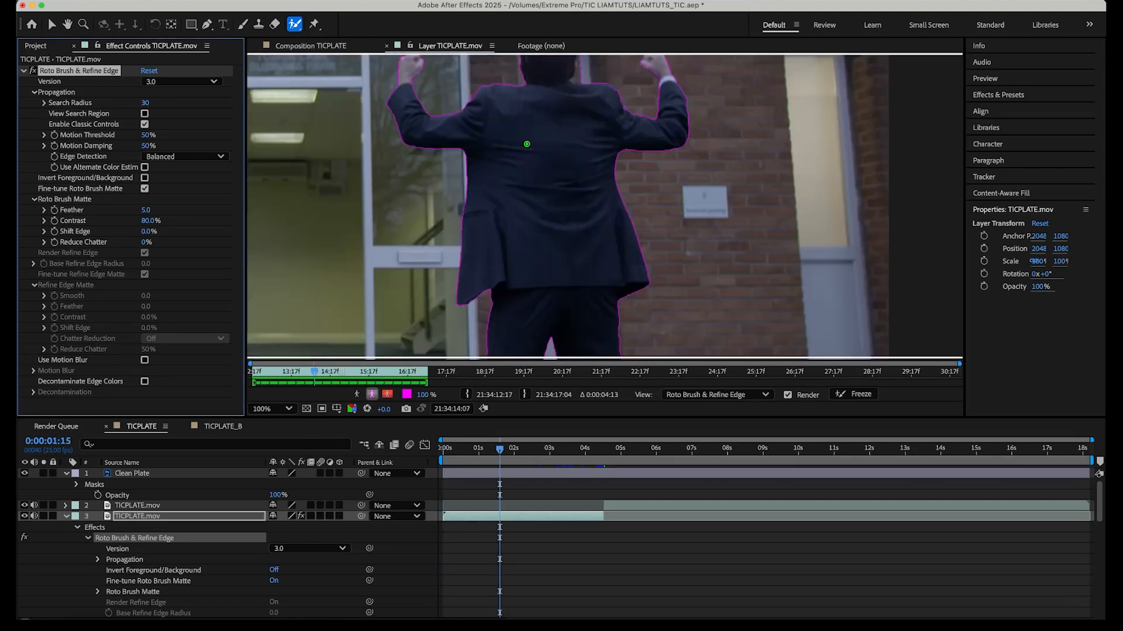
mouse_move(493, 213)
left_mouse_down()
mouse_move(689, 321)
mouse_move(778, 409)
left_mouse_up()
mouse_move(328, 379)
left_mouse_down()
mouse_move(285, 384)
mouse_move(343, 382)
left_mouse_up()
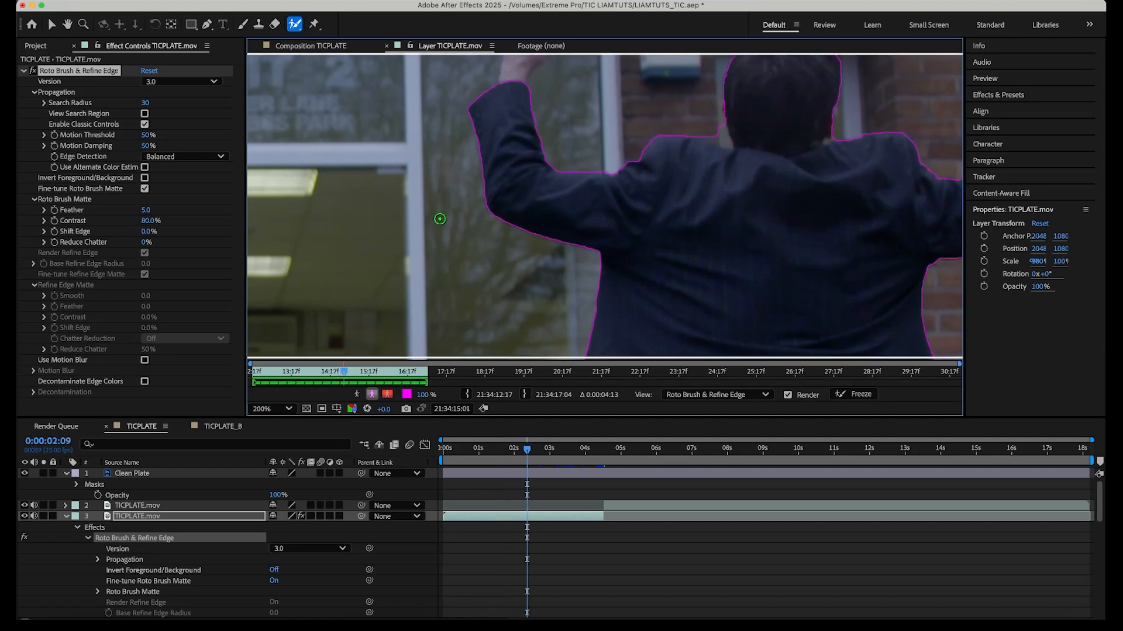
left_click_drag(439, 195, 439, 307)
mouse_move(347, 380)
left_mouse_down()
mouse_move(331, 382)
mouse_move(347, 377)
left_mouse_up()
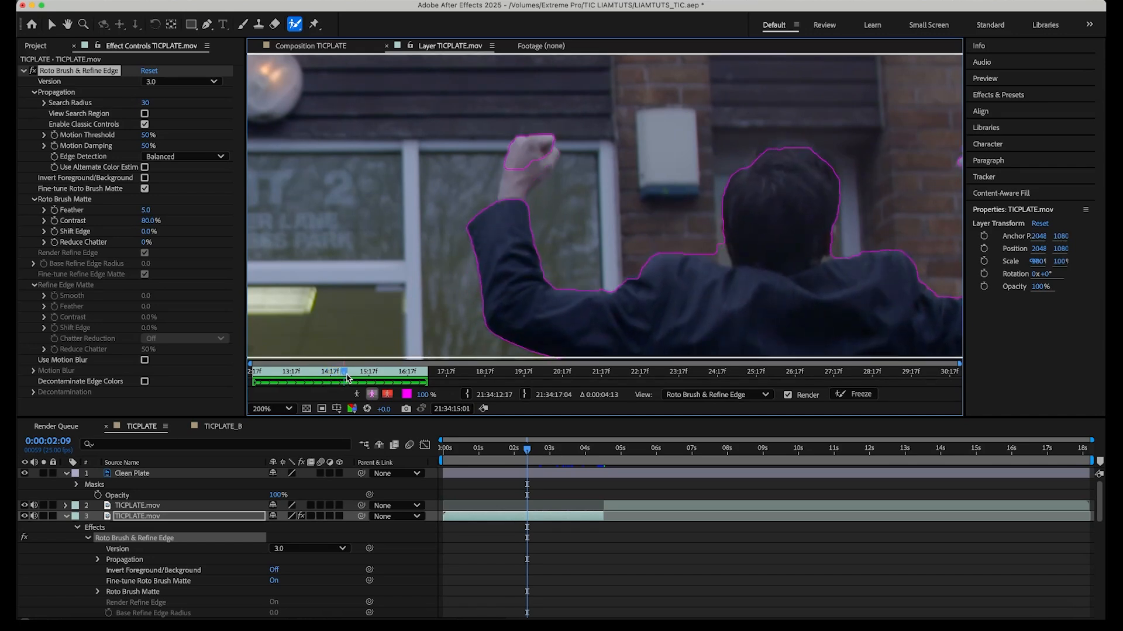
left_click_drag(513, 165, 509, 188)
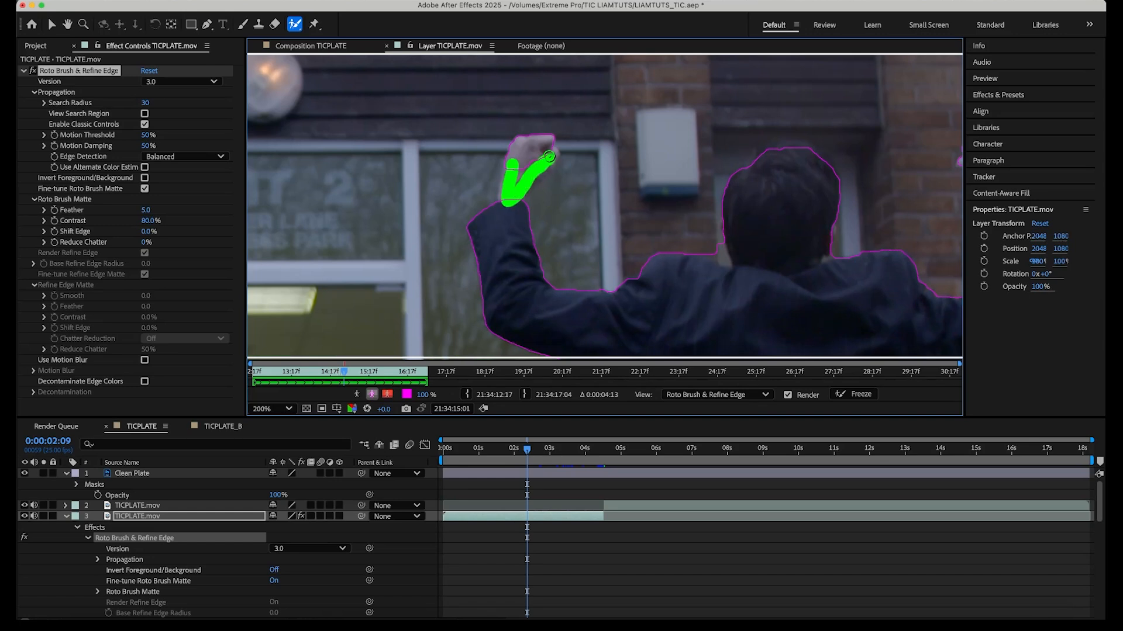
left_click_drag(550, 152, 548, 153)
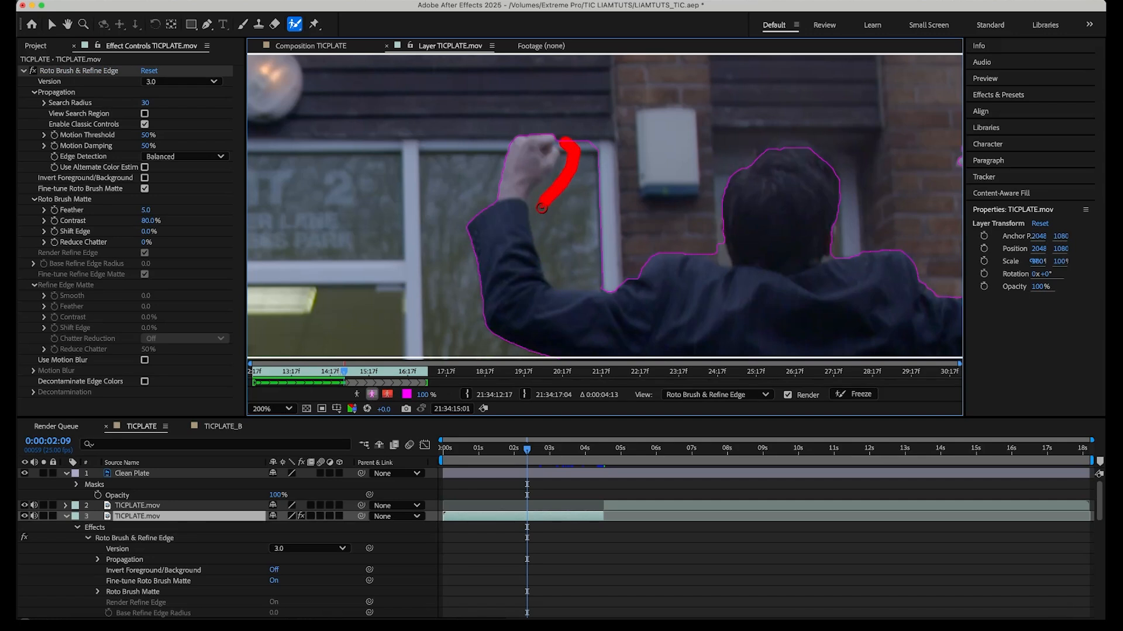
left_click_drag(599, 278, 600, 279)
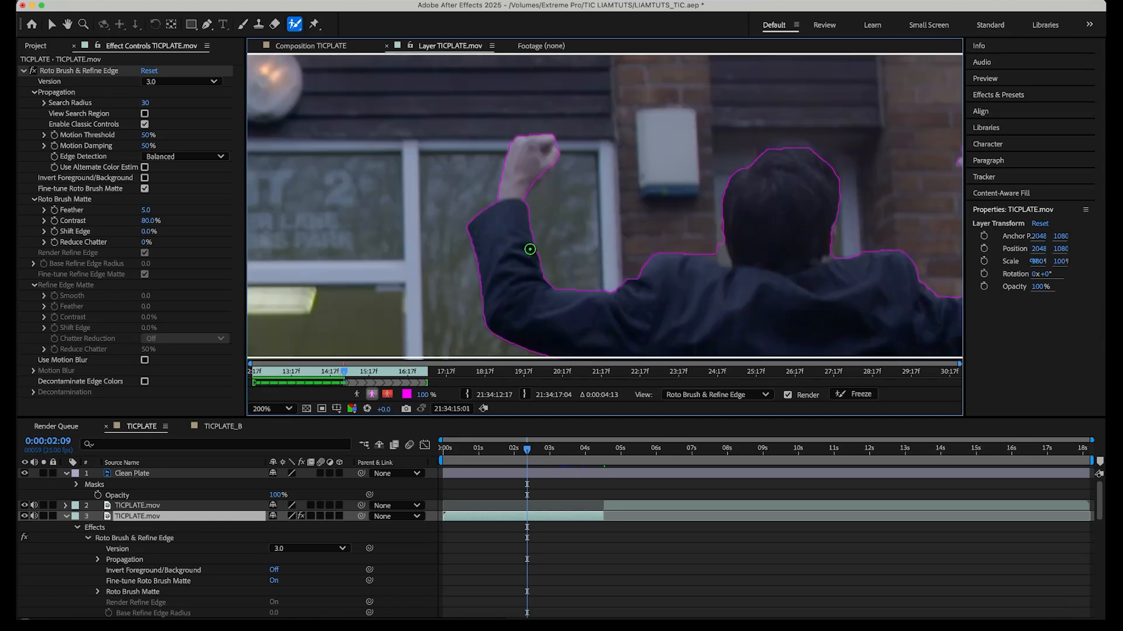
At 0:00:02:08, add the left fist to the matte and subtract the window area and the gap beside the neck.
key("Page_Up")
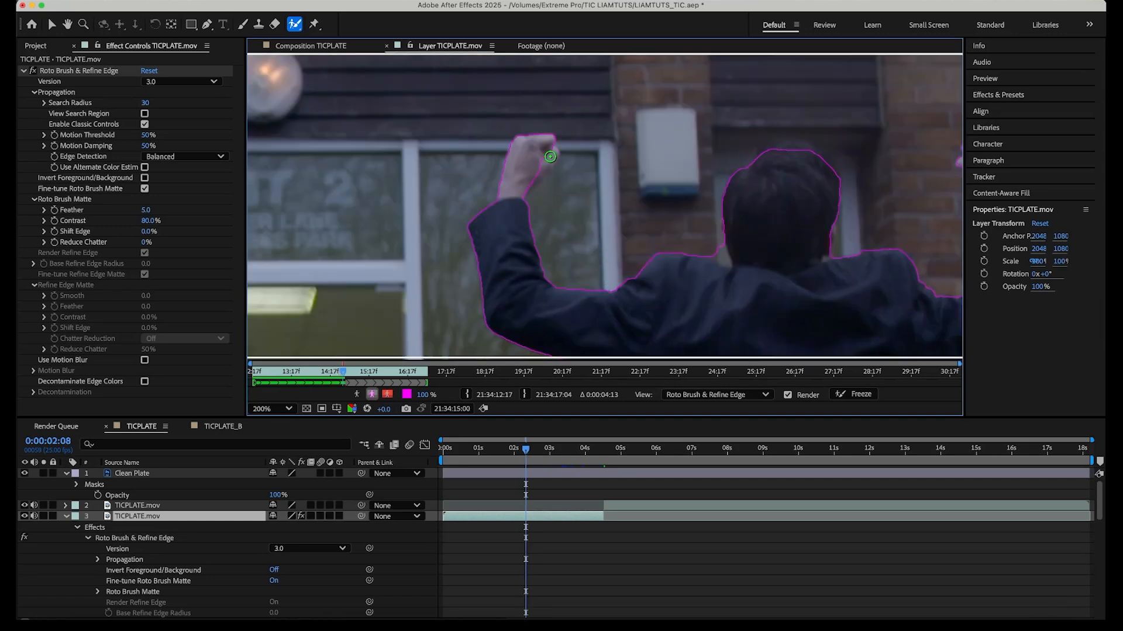
left_click_drag(534, 177, 533, 179)
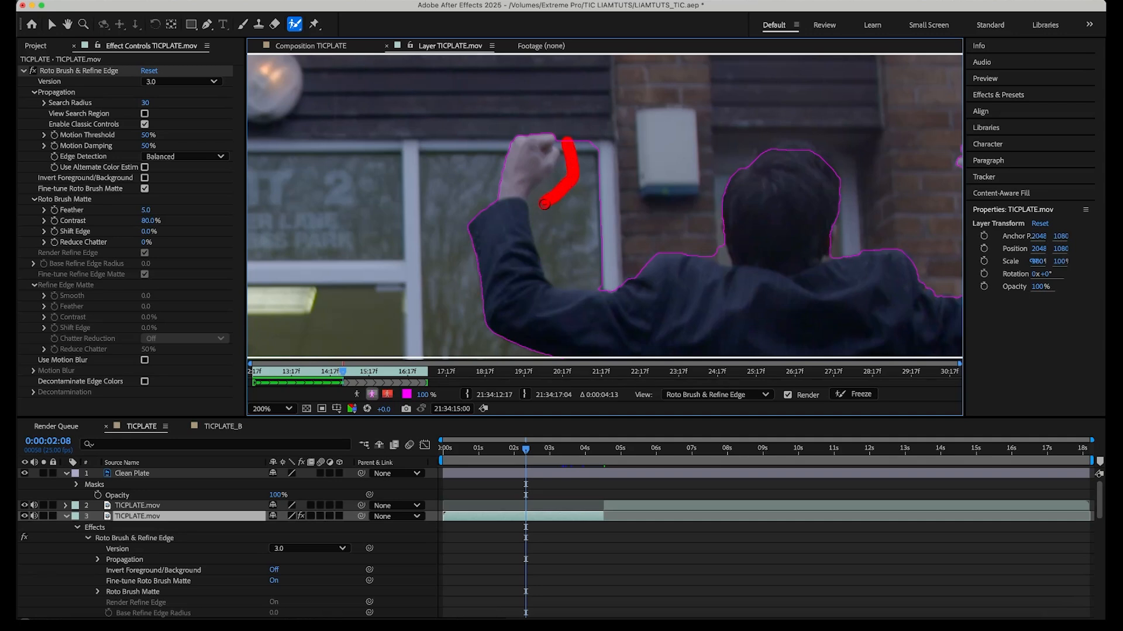
left_click_drag(602, 284, 603, 285)
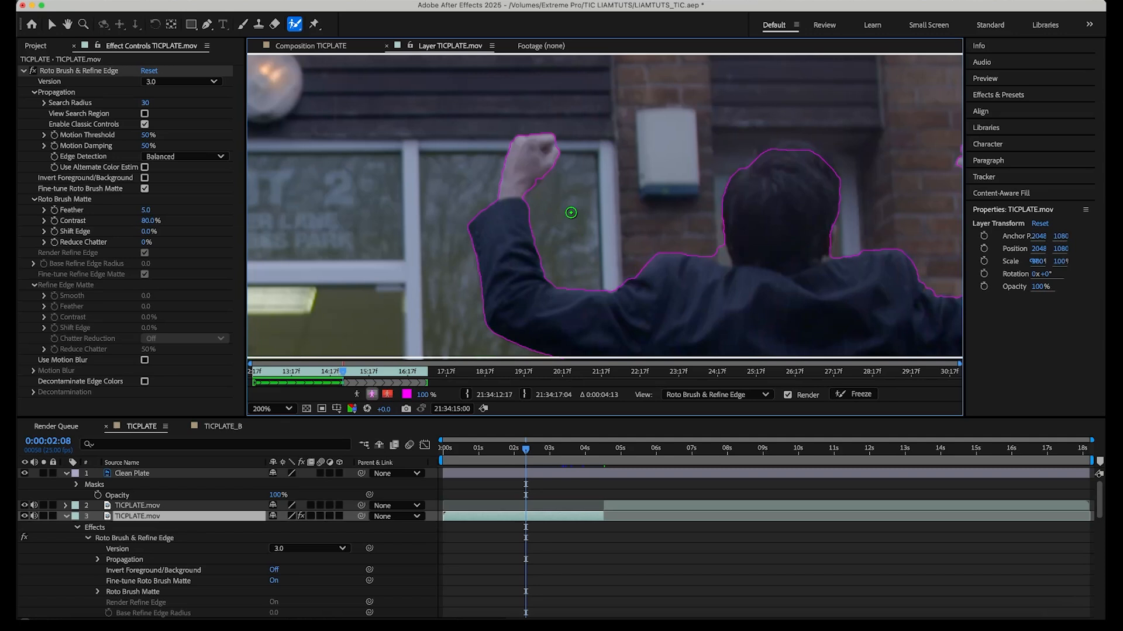
left_click_drag(719, 258, 719, 251)
Check the neighbouring frames, then at 0:00:02:07 add the left fist and wrist and subtract the window area inside the bent arm.
key("Page_Down")
key("Page_Down")
key("Page_Up")
key("Page_Up")
key("Page_Up")
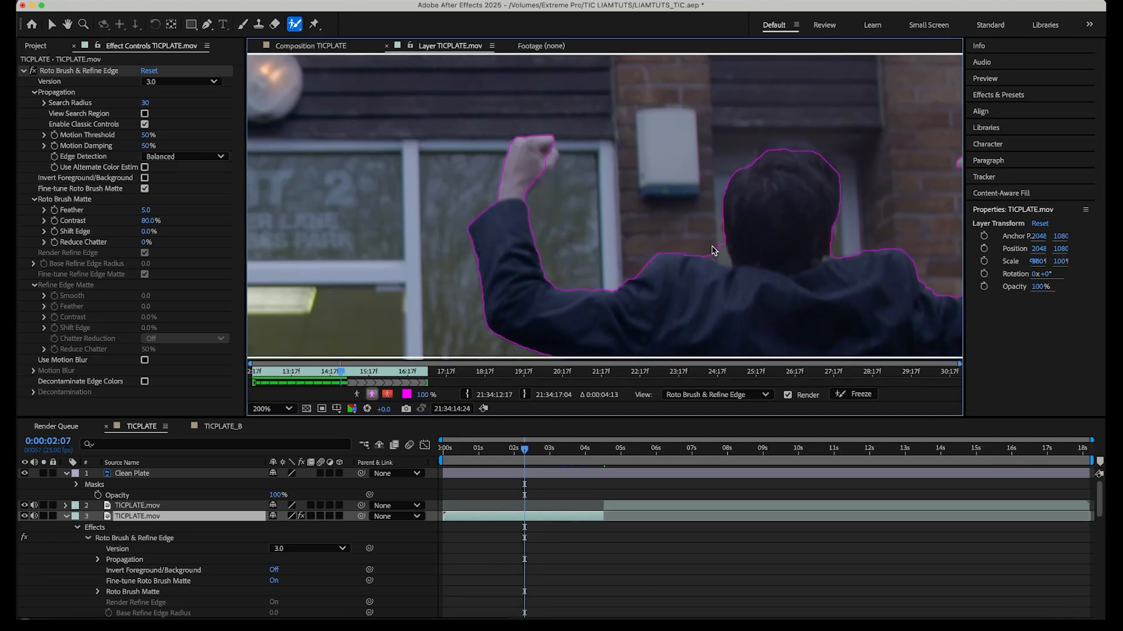
left_click_drag(551, 156, 526, 189)
left_click_drag(571, 153, 562, 183)
left_click_drag(560, 266, 606, 280)
At 0:00:02:06, clean the matte beside the neck, add the left fist and wrist, and subtract the window area beside the arm.
key("Page_Up")
left_click_drag(715, 246, 716, 247)
left_click_drag(544, 167, 524, 192)
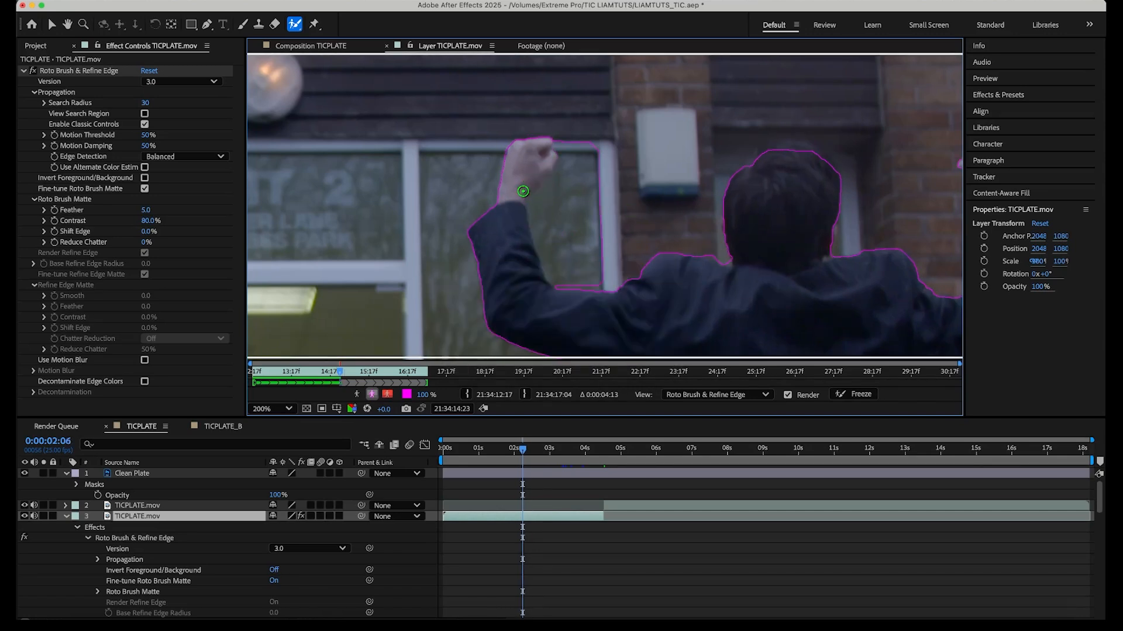
left_click_drag(566, 141, 546, 199)
left_click_drag(557, 265, 558, 267)
At 0:00:02:05, correct the matte along the man's left wrist and fist.
key("Page_Up")
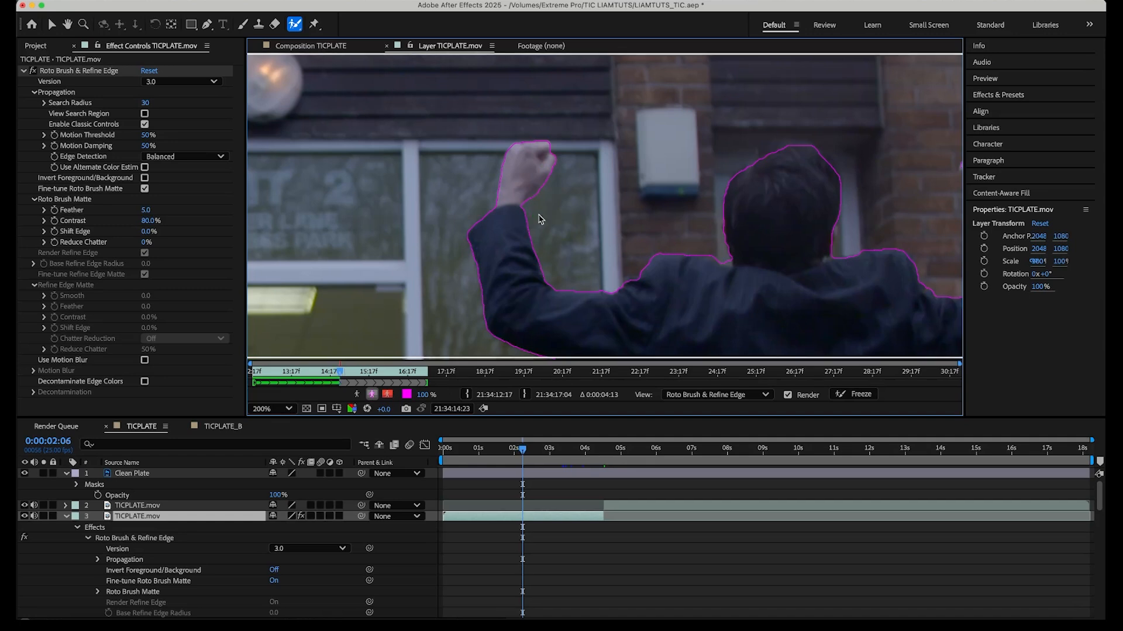
left_click_drag(533, 201, 545, 159)
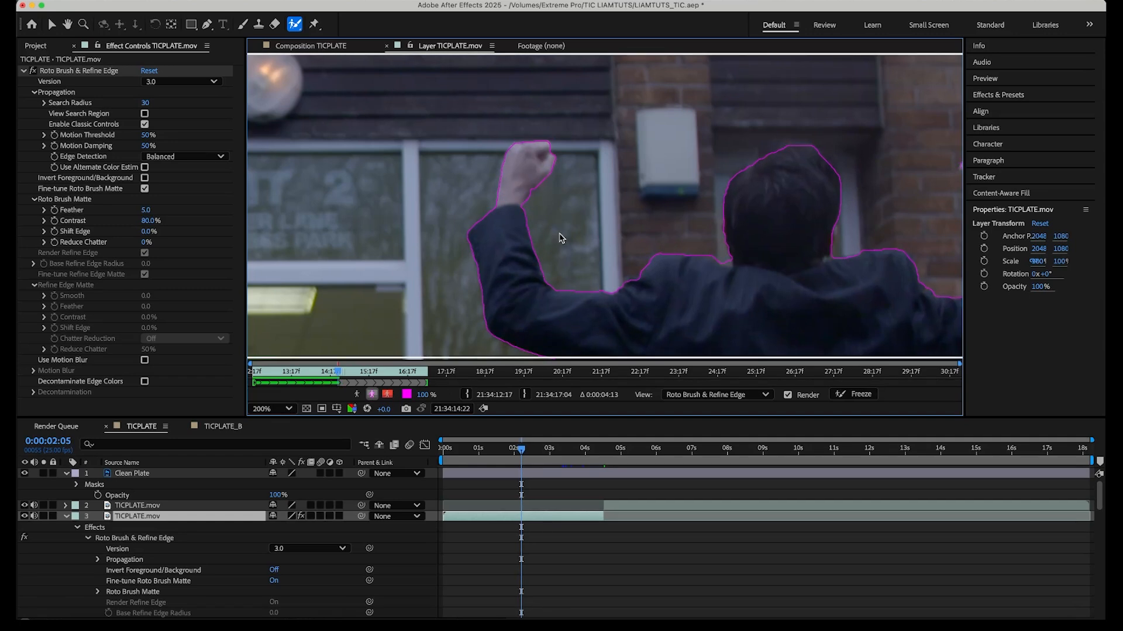
Step back through the frames from 0:00:02:05 to 0:00:01:10, checking the matte outline around the arm and head.
key("Page_Up")
key("Page_Up")
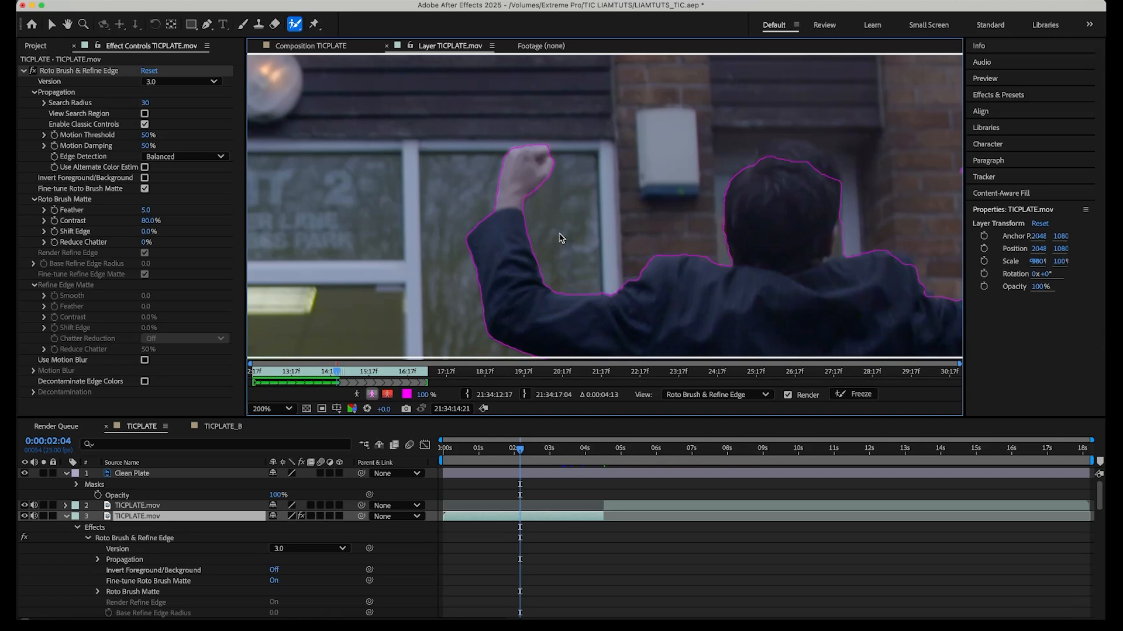
key("Page_Up")
key("Page_Up")
key("Page_Up")
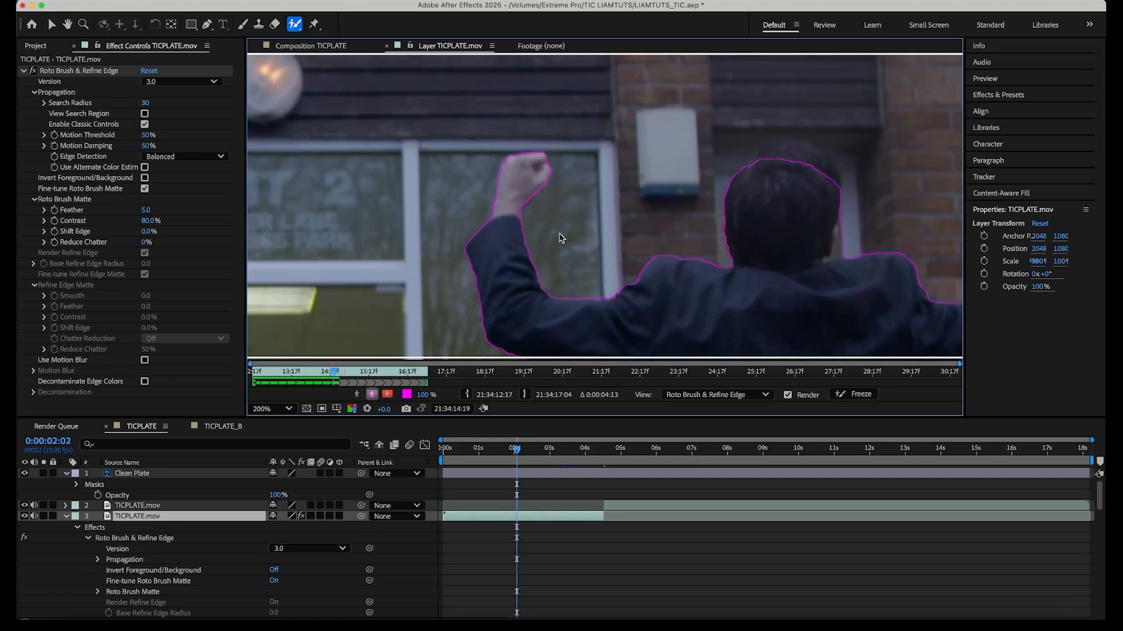
key("Page_Up")
key("Page_Up")
key("Page_Up")
key("Page_Up")
key("Page_Up")
key("Page_Up")
key("Page_Up")
key("Page_Up")
key("Page_Up")
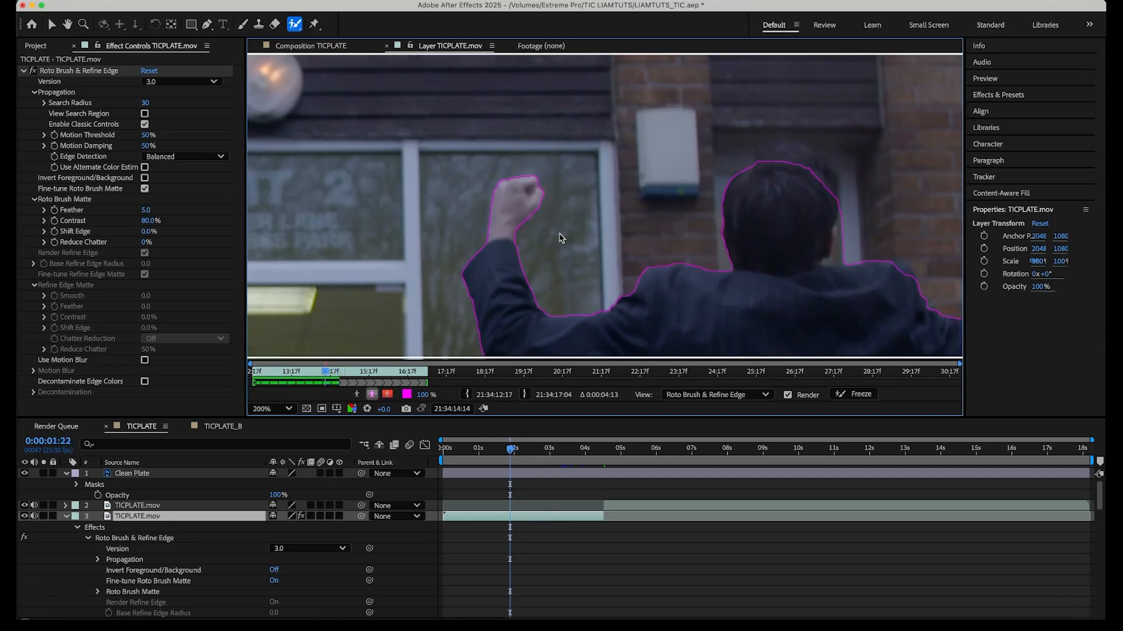
key("Page_Up")
key("Page_Up")
key("Page_Up")
key("Page_Up")
key("Page_Up")
key("Page_Up")
key("Page_Up")
key("Page_Up")
key("Page_Up")
key("Page_Up")
key("Page_Up")
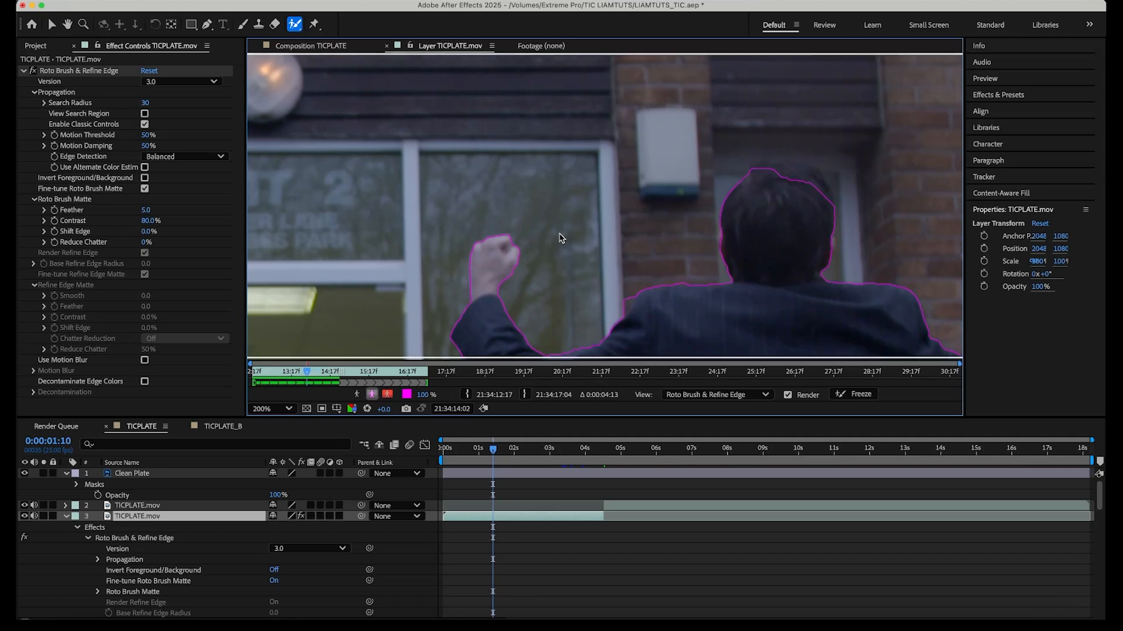
Propagate the matte forward to 0:00:02:14 and correct it beside the left fist and inside the bent arm.
key("space")
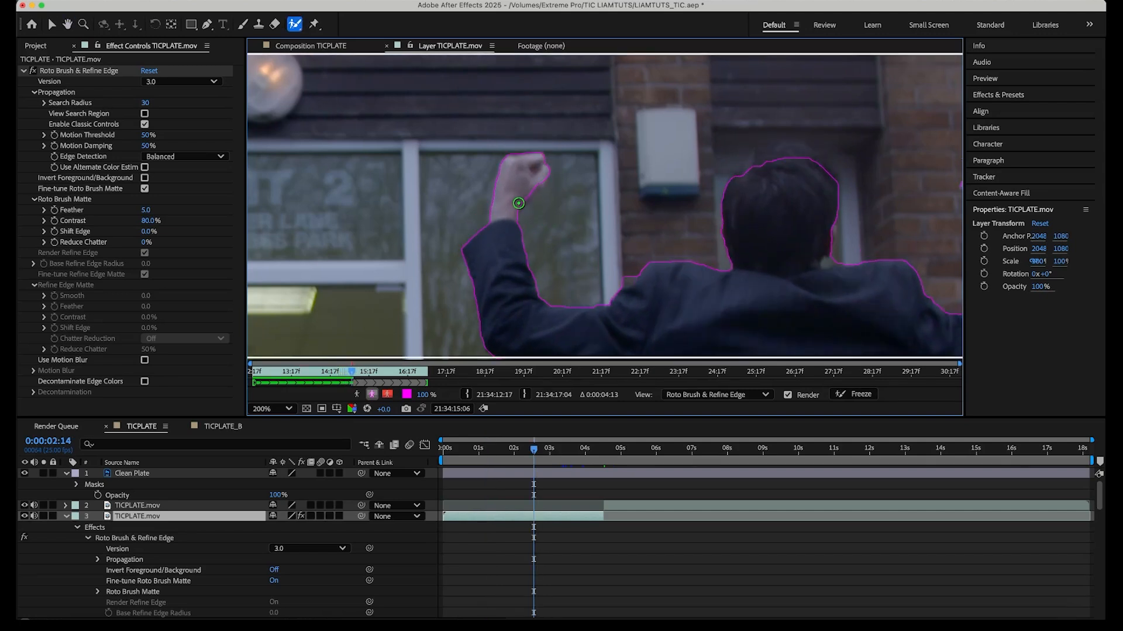
left_click_drag(551, 147, 570, 184)
left_click_drag(571, 297, 575, 301)
Preview the matte from the first frame of the shot.
key("Home")
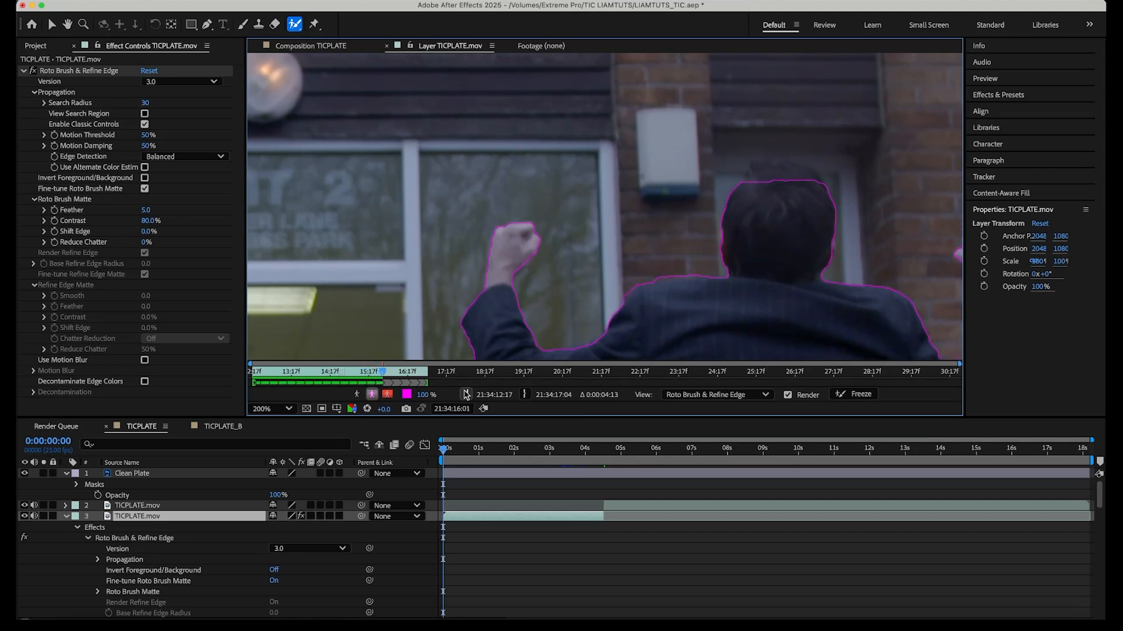
key("space")
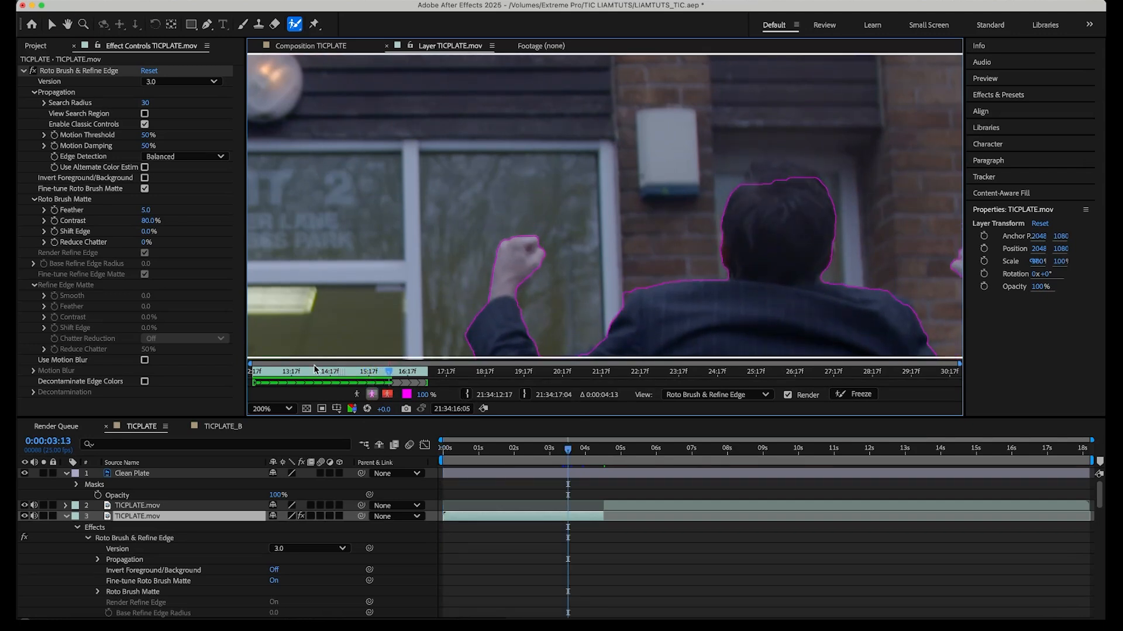
left_click_drag(314, 371, 245, 370)
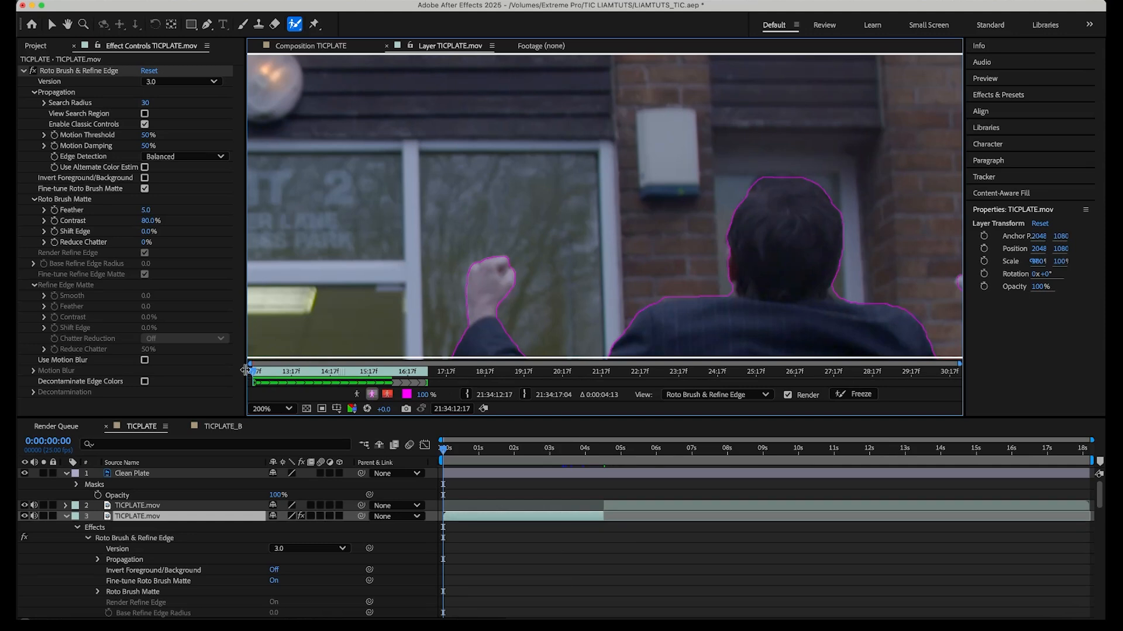
key("space")
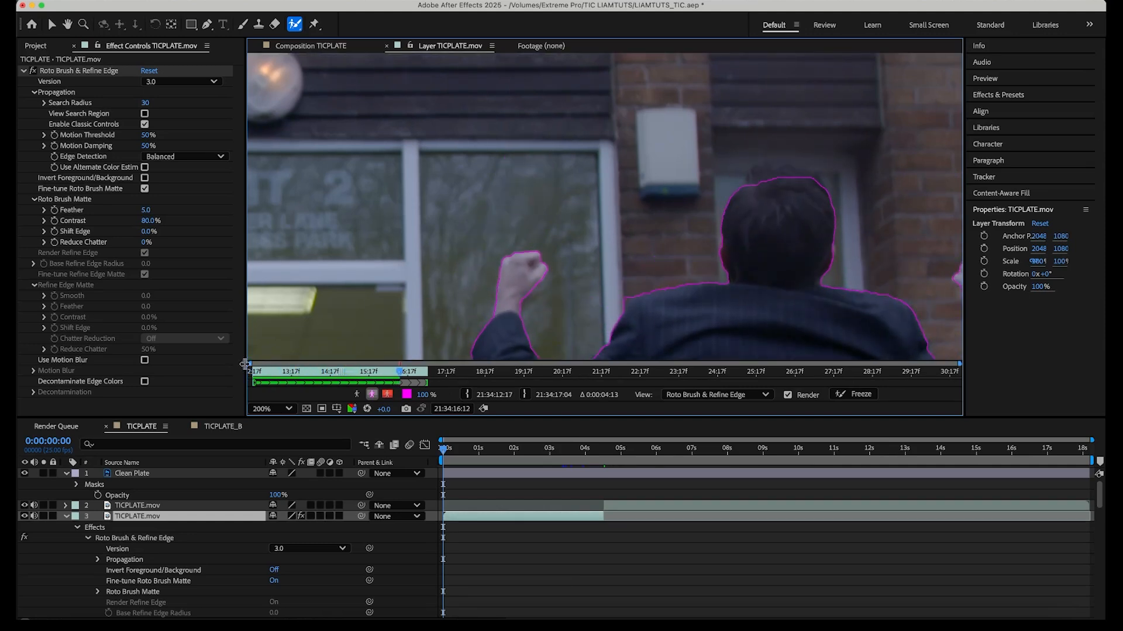
key("space")
At 0:00:02:04, correct the matte beside the left wrist and inside the bent arm, and check the neighbouring frames up to 0:00:02:07.
mouse_move(278, 372)
left_mouse_down()
mouse_move(238, 385)
mouse_move(261, 374)
mouse_move(337, 378)
left_mouse_up()
left_click_drag(517, 204, 541, 181)
left_click_drag(540, 229, 575, 285)
key("super+Left")
key("super+Left")
key("super+Left")
key("super+Right")
key("super+Right")
key("super+Right")
key("super+Right")
key("super+Right")
key("super+Right")
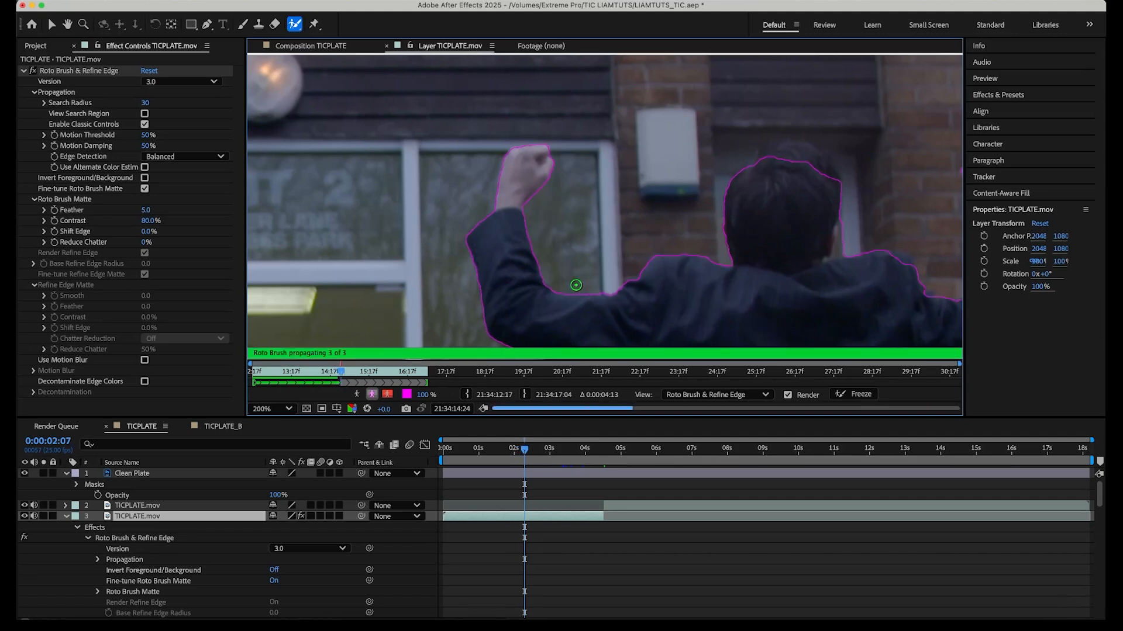
Propagate the matte forward to 0:00:02:15 and correct its edge around the left fist.
key("super+Right")
key("super+Right")
key("super+Right")
key("super+Right")
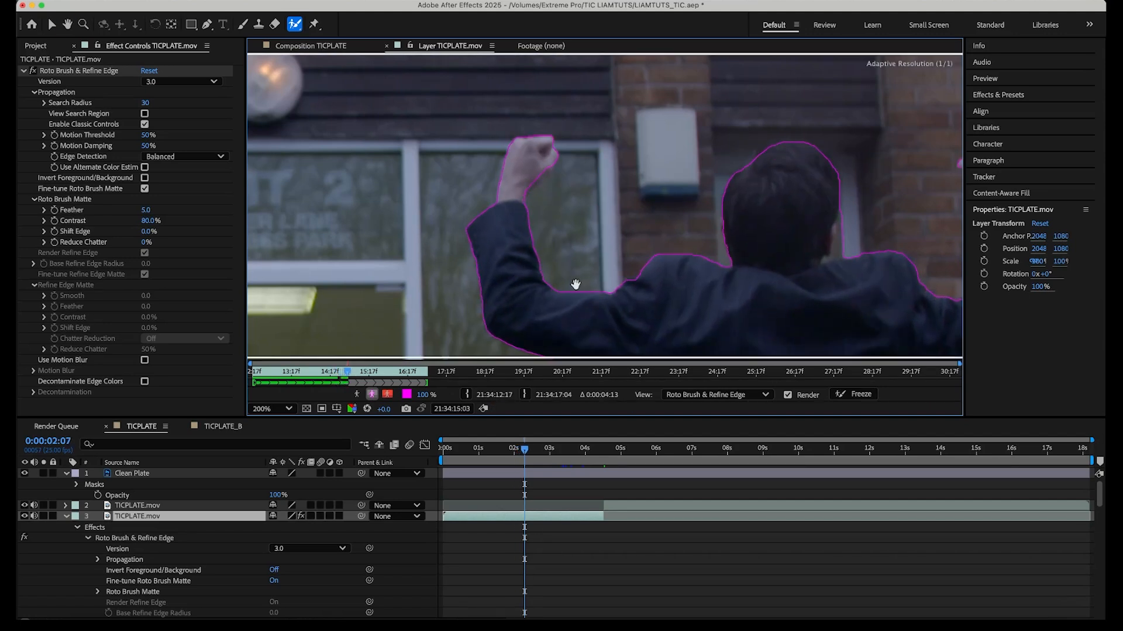
key("period")
left_click_drag(529, 88, 518, 179)
key("super+Right")
key("super+Right")
key("super+Right")
key("super+Right")
key("super+Right")
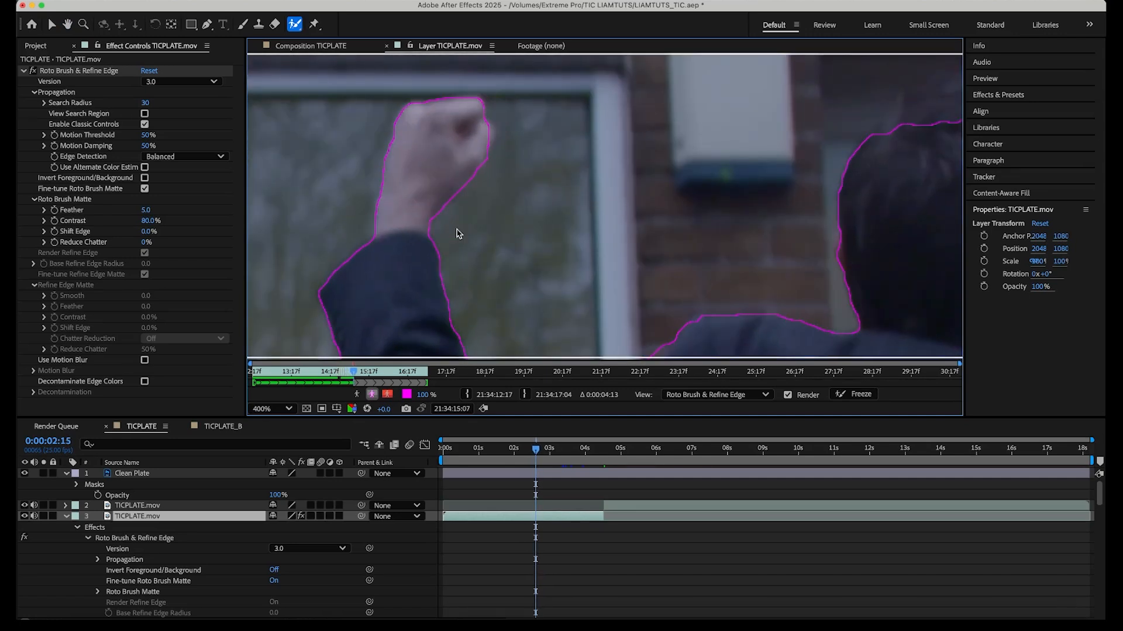
left_click_drag(401, 114, 486, 220)
key("comma")
key("super+Left")
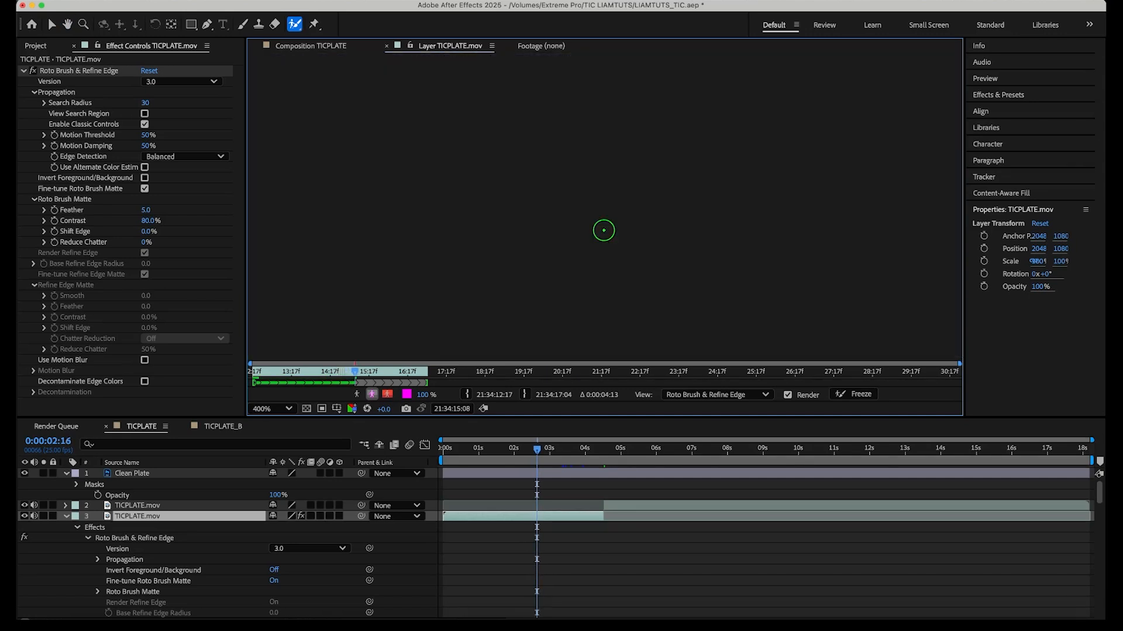
Between 0:00:02:16 and 0:00:02:22, correct the matte where the left shoulder meets the window frame.
key("period")
left_click_drag(609, 263, 623, 236)
key("super+Right")
key("super+Right")
key("super+Right")
key("super+Right")
key("super+Right")
key("super+Right")
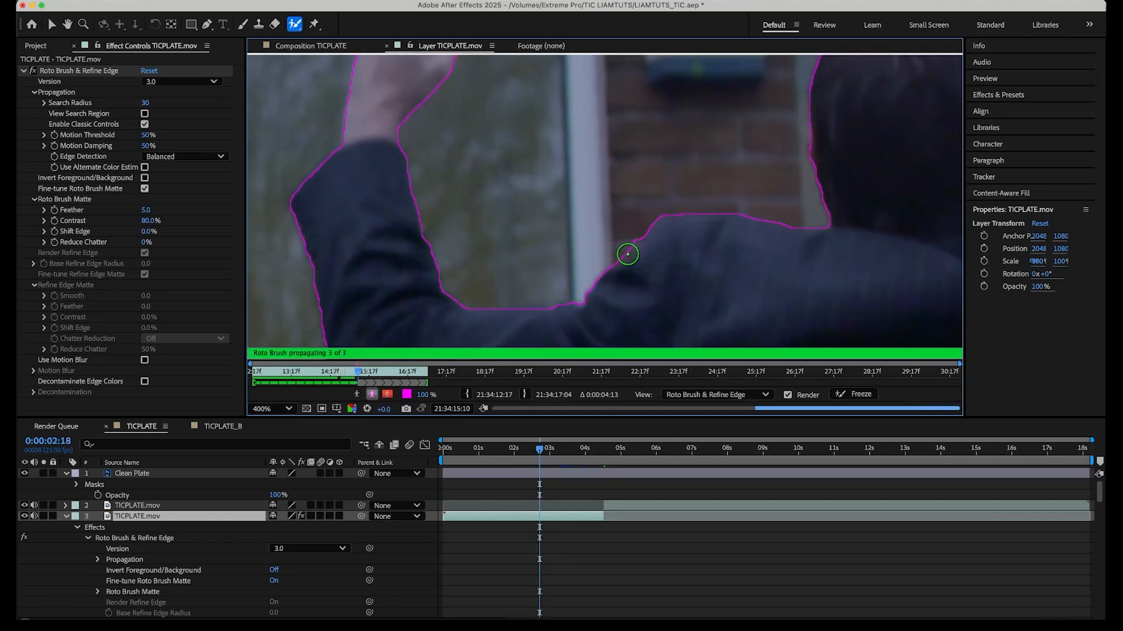
left_click_drag(602, 278, 629, 232)
key("super+Right")
key("super+Right")
key("super+Right")
key("super+Right")
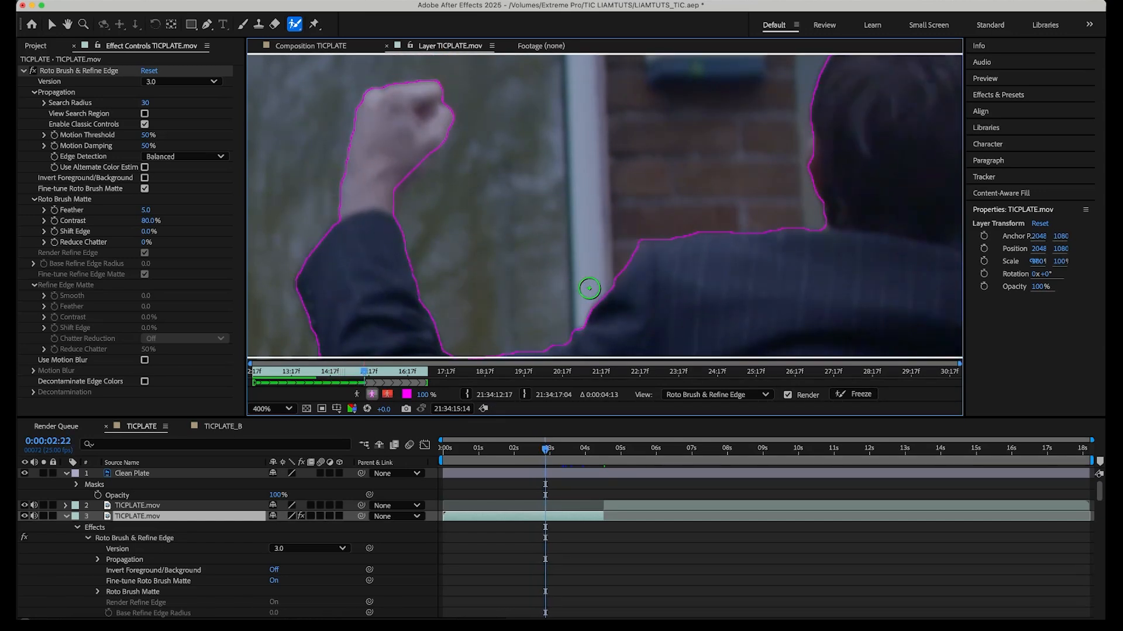
Touch up the matte at the left wrist just past 0:00:02:22 and propagate it forward to 0:00:03:05.
key("super+Right")
left_click_drag(387, 200, 390, 194)
key("super+Right")
key("super+Right")
key("super+Right")
key("super+Right")
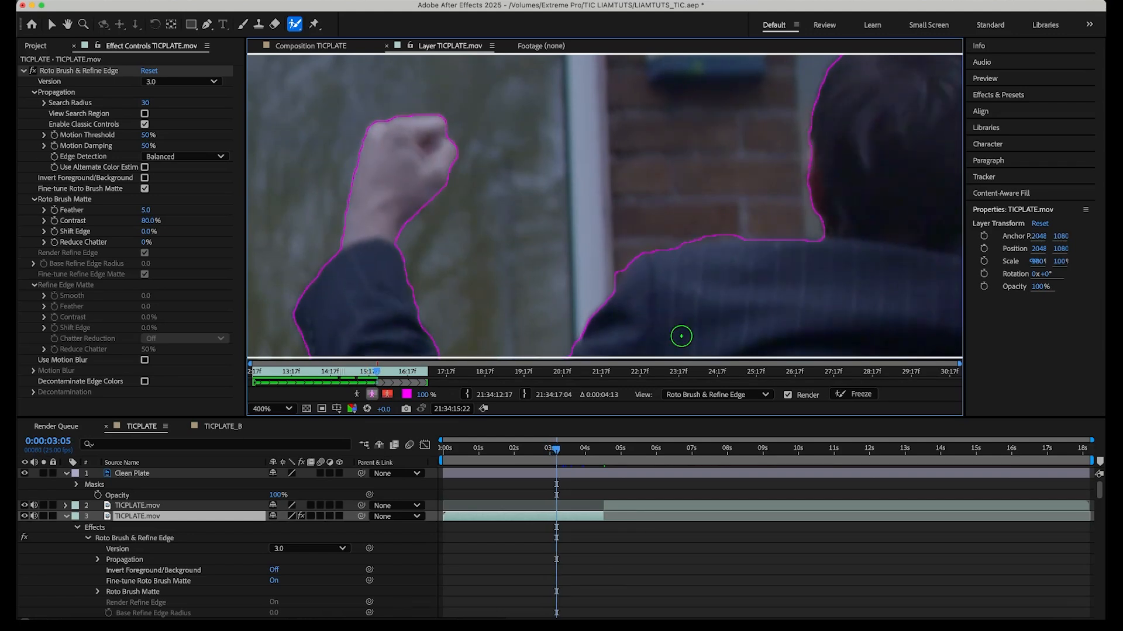
Step forward frame by frame from 0:00:03:05 past 0:00:03:16, checking the matte on the left arm and shoulder.
key("super+Right")
key("super+Right")
key("super+Right")
key("super+Right")
key("super+Right")
key("super+Right")
key("super+Right")
key("super+Right")
key("super+Right")
key("super+Right")
key("super+Right")
key("super+Right")
key("super+Right")
key("super+Right")
key("super+Right")
key("super+Right")
key("super+Right")
key("super+Right")
key("super+Right")
key("super+Right")
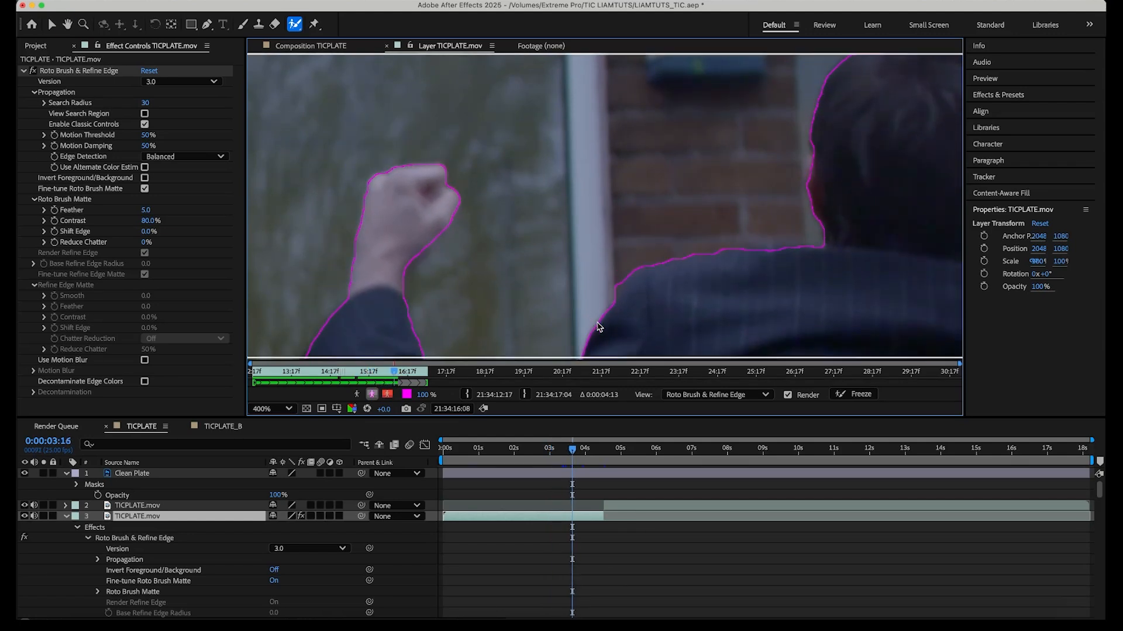
key("super+Right")
key("super+Right")
key("super+Right")
key("super+Right")
key("super+Right")
key("super+Right")
key("super+Right")
key("super+Right")
key("super+Right")
key("super+Right")
Return to the start of the shot, check the opening frames, and correct the matte along the left shoulder.
left_click_drag(656, 228, 654, 146)
left_click_drag(253, 376, 254, 377)
key("super+Right")
key("super+Left")
key("super+Left")
key("super+Right")
key("super+Right")
key("super+Right")
key("super+Right")
key("super+Right")
key("super+Right")
key("super+Right")
left_click_drag(619, 210, 593, 261)
Propagate the matte past 0:00:00:18 and correct its edge along the left shoulder and upper arm.
key("super+Right")
key("super+Right")
key("super+Right")
key("super+Right")
key("super+Right")
key("super+Right")
key("super+Right")
key("super+Right")
key("super+Right")
key("super+Right")
key("super+Right")
key("super+Right")
key("super+Right")
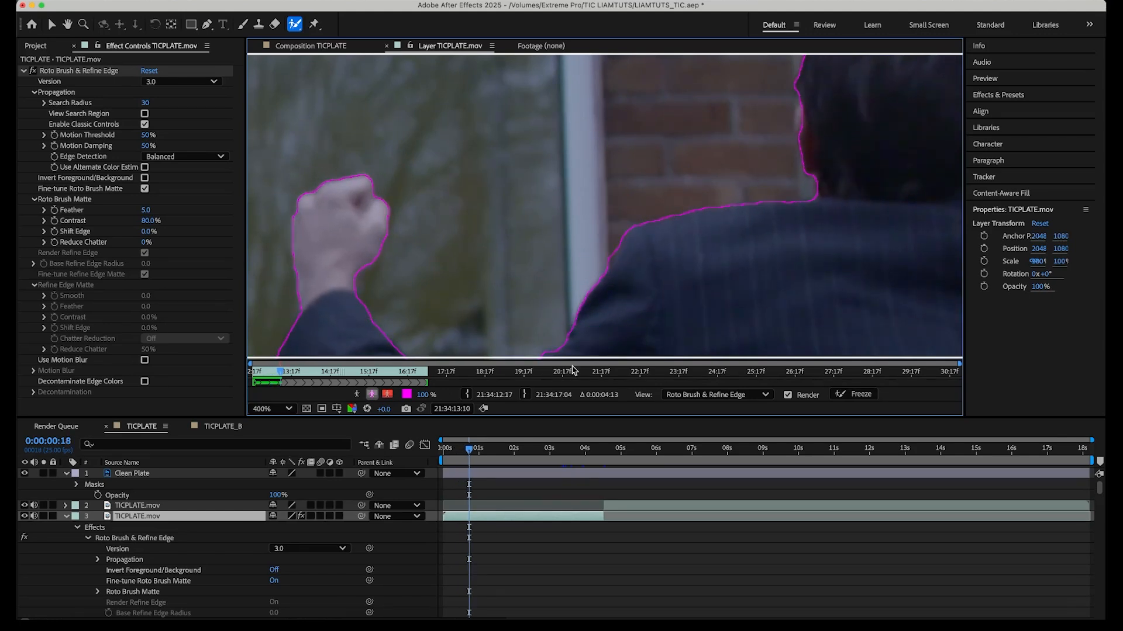
key("super+Right")
key("super+Right")
key("super+Right")
left_click_drag(623, 208, 589, 259)
At 0:00:01:11, subtract the background along the left shoulder and upper arm, and propagate the matte forward to 0:00:01:22.
key("super+Right")
key("super+Right")
key("super+Right")
left_click_drag(624, 164, 530, 287)
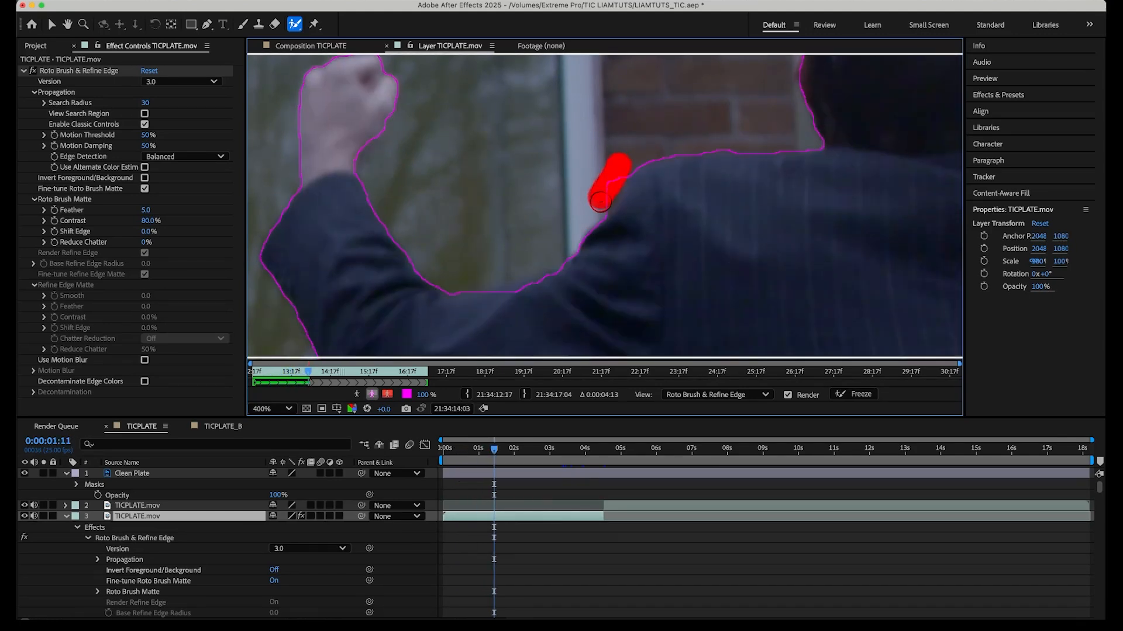
key("super+Right")
key("super+Right")
key("super+Right")
key("super+Right")
key("super+Right")
key("super+Right")
key("super+Right")
key("super+Right")
key("super+Right")
scroll(620, 182, "down", 1)
key("super+Right")
key("super+Right")
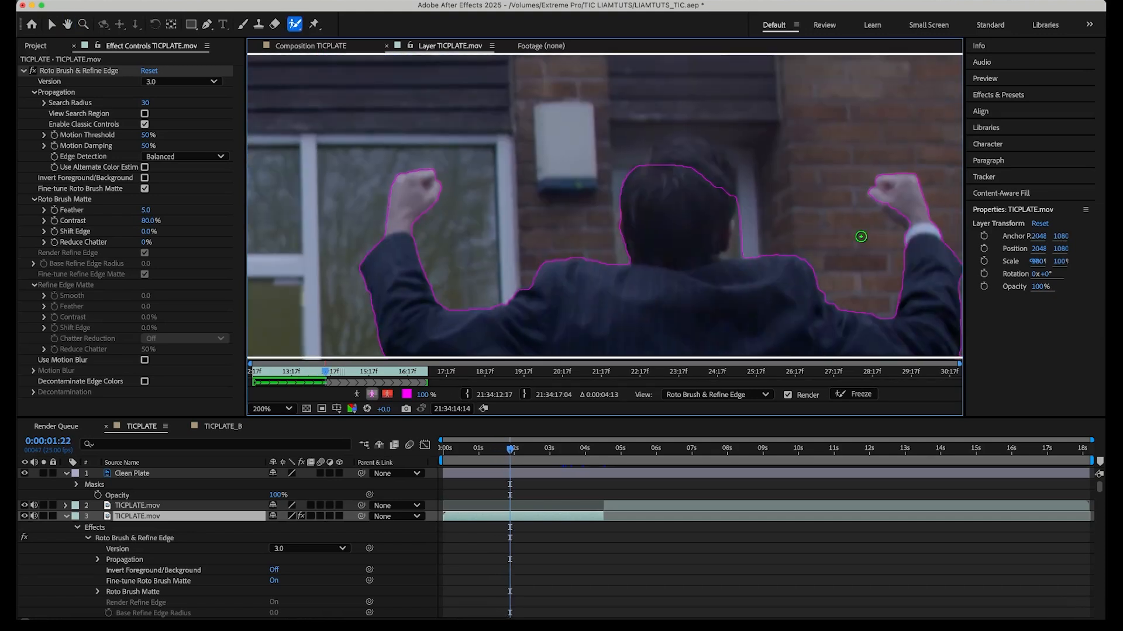
Add the missing top of the head to the matte at 0:00:01:22, subtract the background around it, and extend the head at 0:00:01:05.
left_click_drag(730, 190, 655, 151)
left_click_drag(619, 167, 704, 115)
mouse_move(326, 372)
left_mouse_down()
mouse_move(283, 372)
mouse_move(298, 372)
left_mouse_up()
left_click_drag(656, 182, 677, 183)
Propagate the matte frame by frame from 0:00:01:05 to 0:00:01:21, checking the head outline, and return to the start of the shot.
key("super+Right")
key("super+Right")
key("super+Right")
key("super+Right")
key("super+Right")
key("super+Right")
key("super+Right")
key("super+Right")
key("super+Right")
key("super+Right")
key("super+Right")
key("super+Right")
key("super+Right")
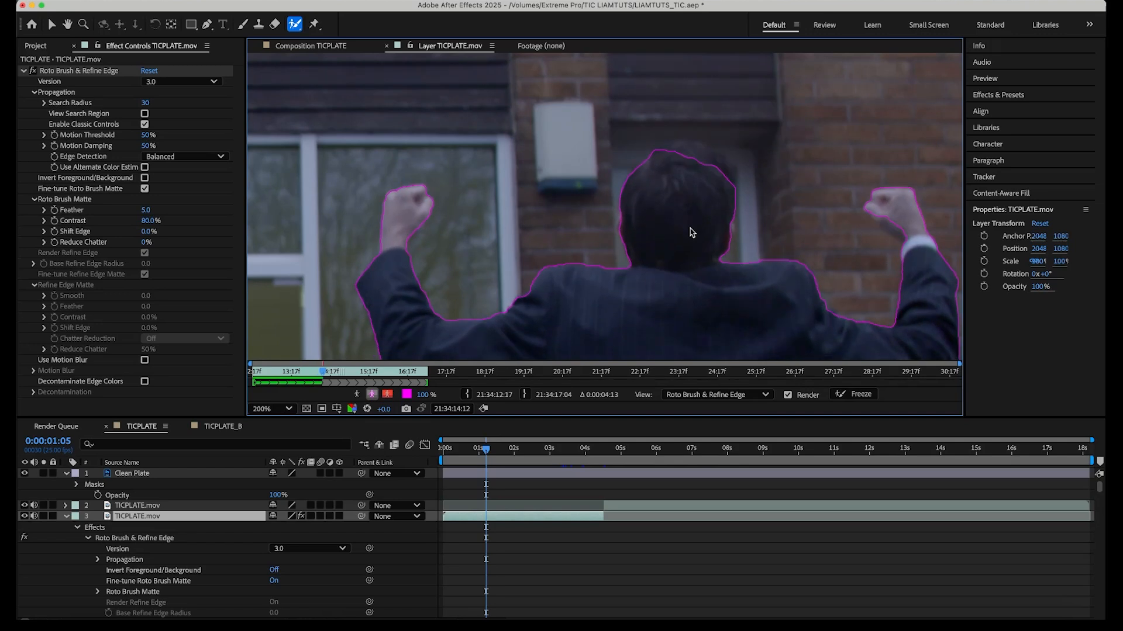
key("super+Right")
key("super+Right")
key("super+Right")
key("super+Right")
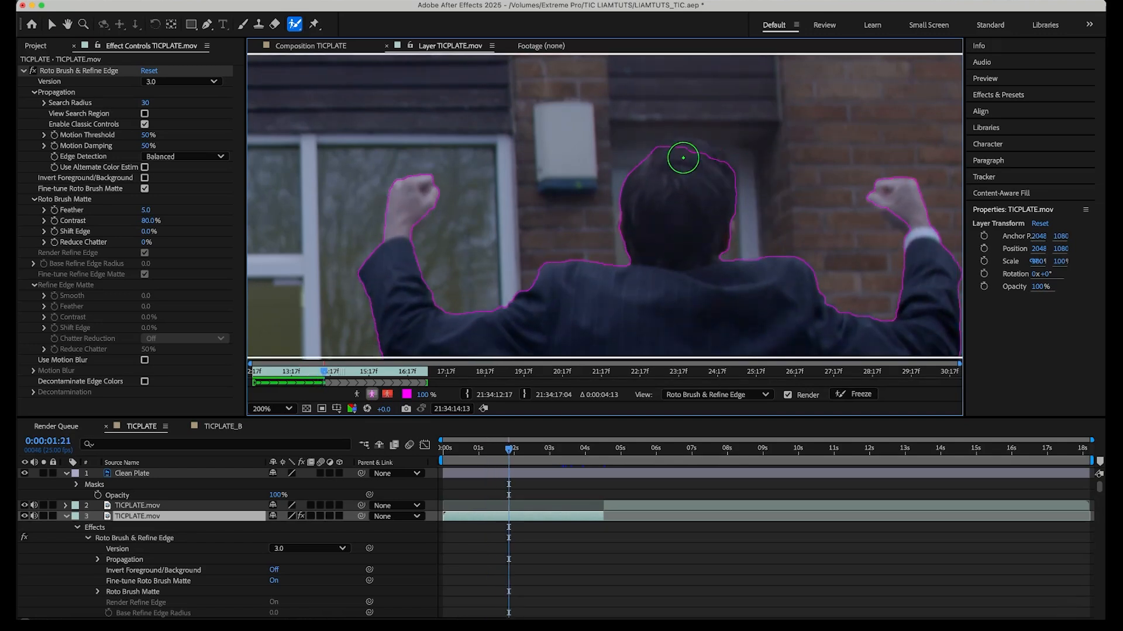
left_click_drag(325, 372, 261, 372)
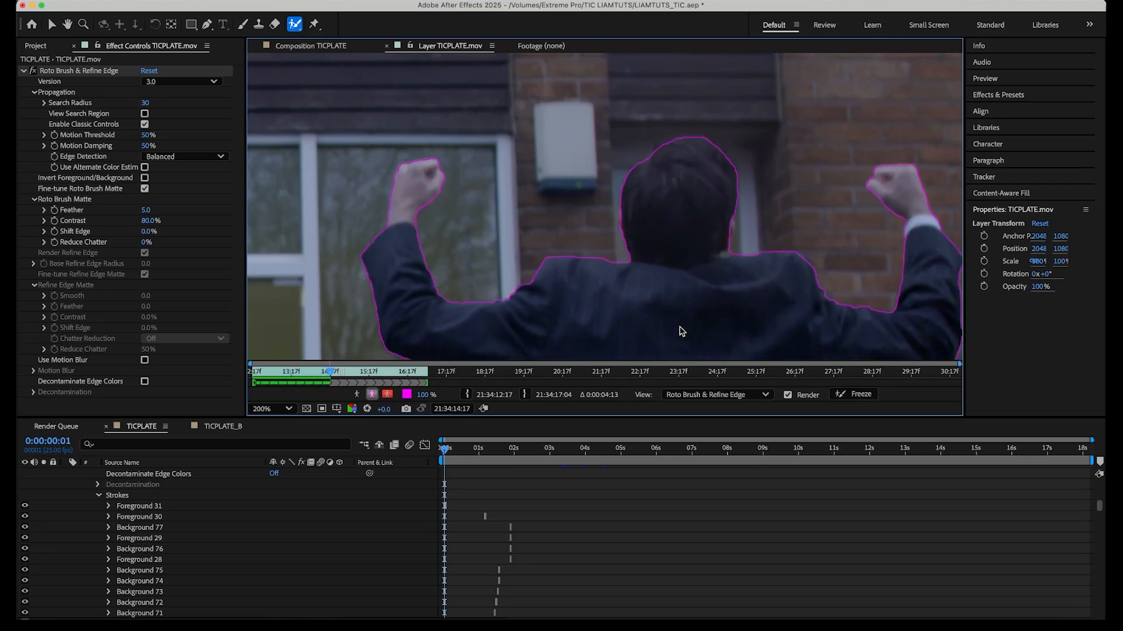
Around 0:00:01:21, add the crown of the head to the matte, subtract the background beside it, and extend the crown one frame earlier.
left_click(293, 379)
left_click_drag(293, 380, 324, 380)
left_click_drag(725, 178, 676, 159)
left_click_drag(694, 112, 760, 158)
key("super+Left")
mouse_move(679, 163)
left_mouse_down()
mouse_move(721, 171)
mouse_move(696, 169)
left_mouse_up()
Work back frame by frame to 0:00:01:13, adding hair at the crown and subtracting the background around the head.
key("super+Left")
left_click_drag(675, 117, 701, 119)
key("period")
left_click_drag(803, 198, 666, 289)
key("comma")
key("super+Left")
mouse_move(603, 211)
left_mouse_down()
mouse_move(628, 212)
mouse_move(683, 294)
left_mouse_up()
key("super+Left")
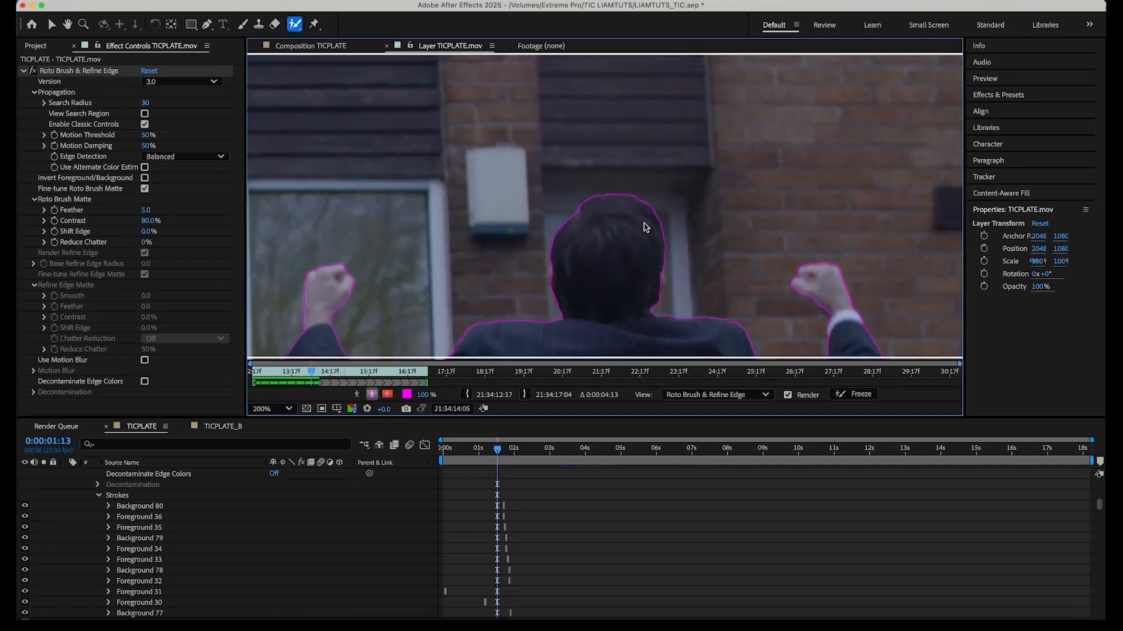
Step forward from 0:00:01:13, reinforce the head as foreground, and propagate the matte to about 0:00:02:02.
key("super+Right")
key("super+Right")
key("super+Right")
left_click_drag(604, 238, 603, 280)
key("super+Right")
key("space")
key("space")
key("space")
Restore the top of the head in the frames around 0:00:02:01 and subtract the background around it.
mouse_move(605, 209)
left_mouse_down()
mouse_move(629, 226)
mouse_move(633, 186)
mouse_move(643, 200)
left_mouse_up()
key("super+Left")
key("super+Left")
left_click_drag(544, 232, 669, 172)
left_click_drag(608, 205, 656, 218)
Propagate the corrected head matte forward past 0:00:02:07 to 0:00:02:14.
key("super+Right")
key("super+Right")
key("super+Right")
key("super+Right")
key("super+Right")
key("super+Right")
key("super+Right")
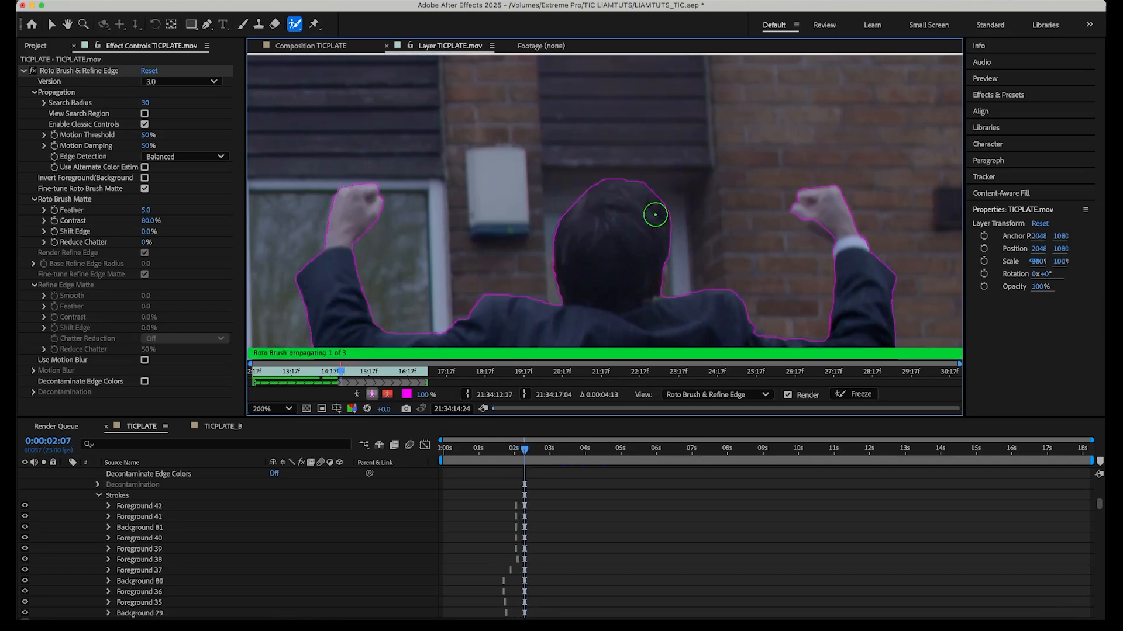
key("space")
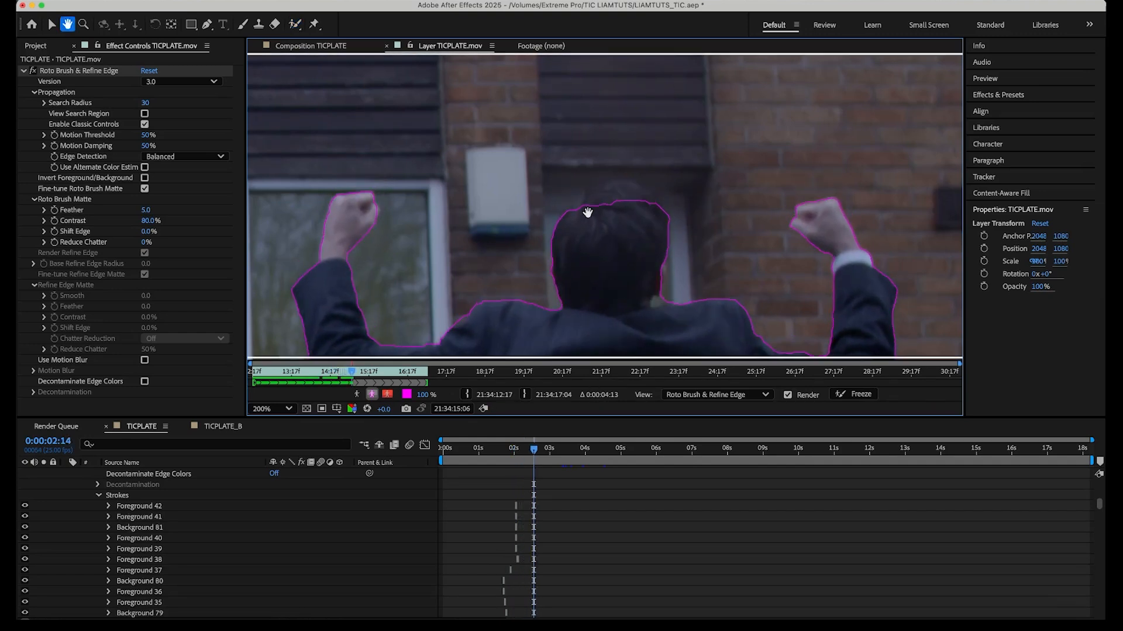
At 0:00:02:14 and 0:00:02:13, add the top of the head, subtract the surrounding background, and propagate the matte to 0:00:04:09.
left_click_drag(579, 213, 630, 202)
left_click_drag(536, 210, 661, 175)
key("space")
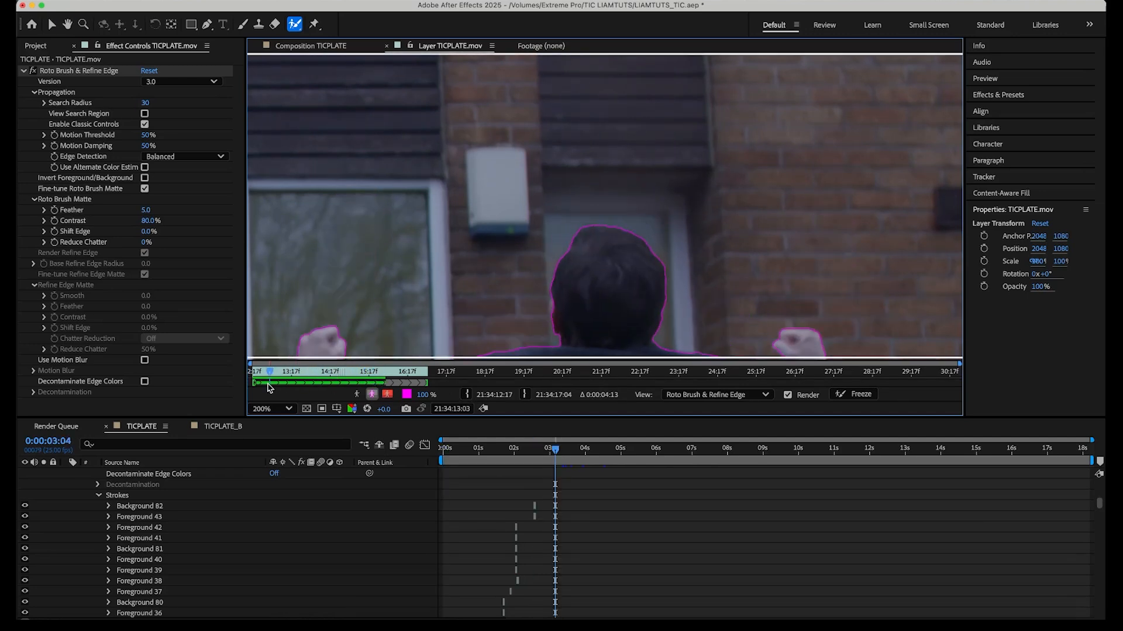
key("space")
left_click_drag(570, 222, 640, 184)
mouse_move(537, 215)
left_mouse_down()
mouse_move(592, 165)
mouse_move(683, 294)
mouse_move(660, 297)
left_mouse_up()
key("space")
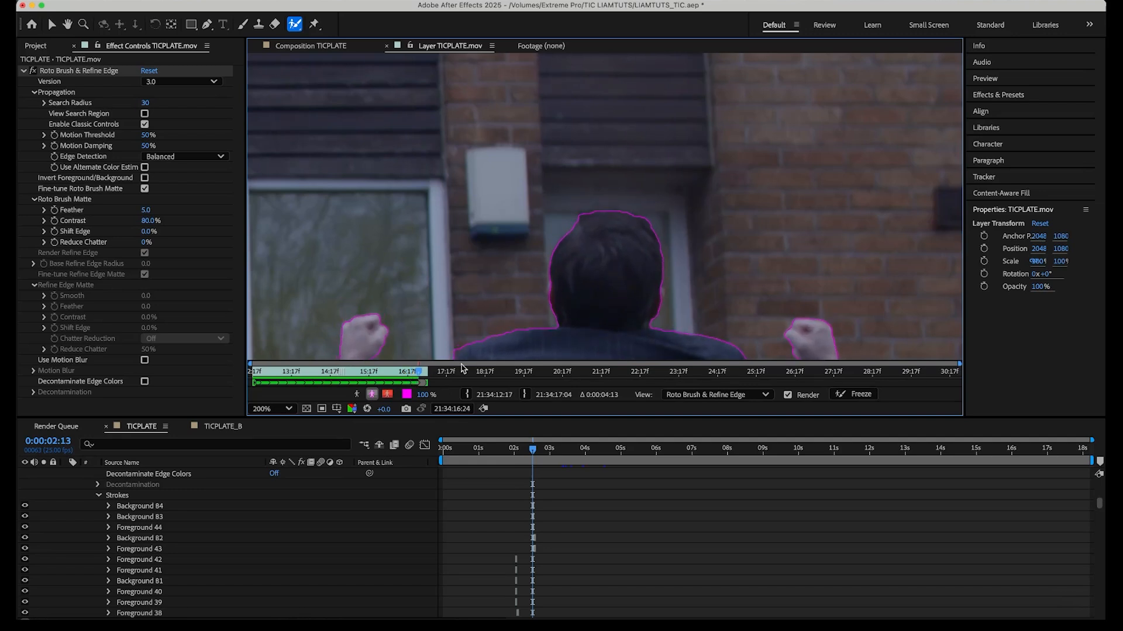
Return to 0:00:02:05 and paint the cut-off crown of the head into the foreground.
left_click(331, 374)
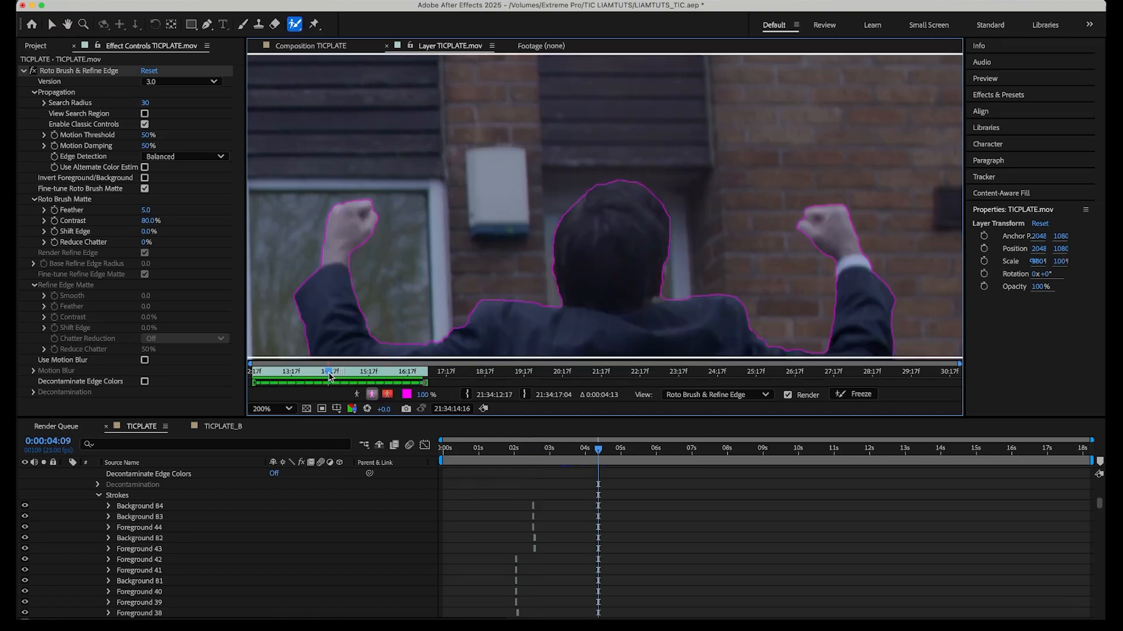
mouse_move(331, 377)
left_mouse_down()
mouse_move(306, 380)
mouse_move(338, 378)
left_mouse_up()
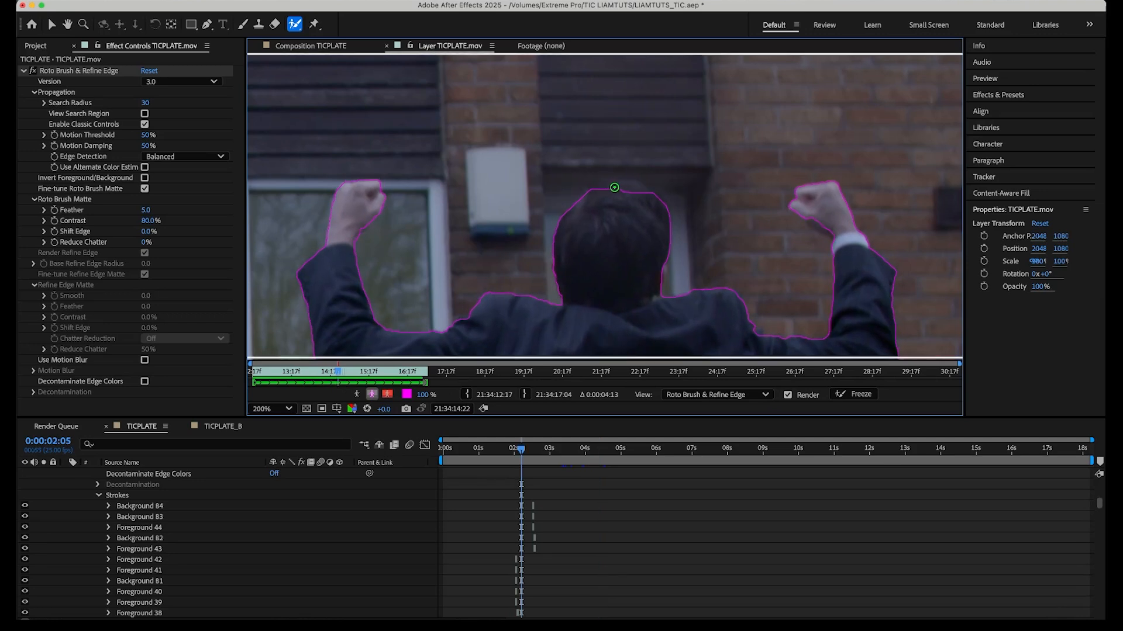
left_click_drag(637, 188, 638, 188)
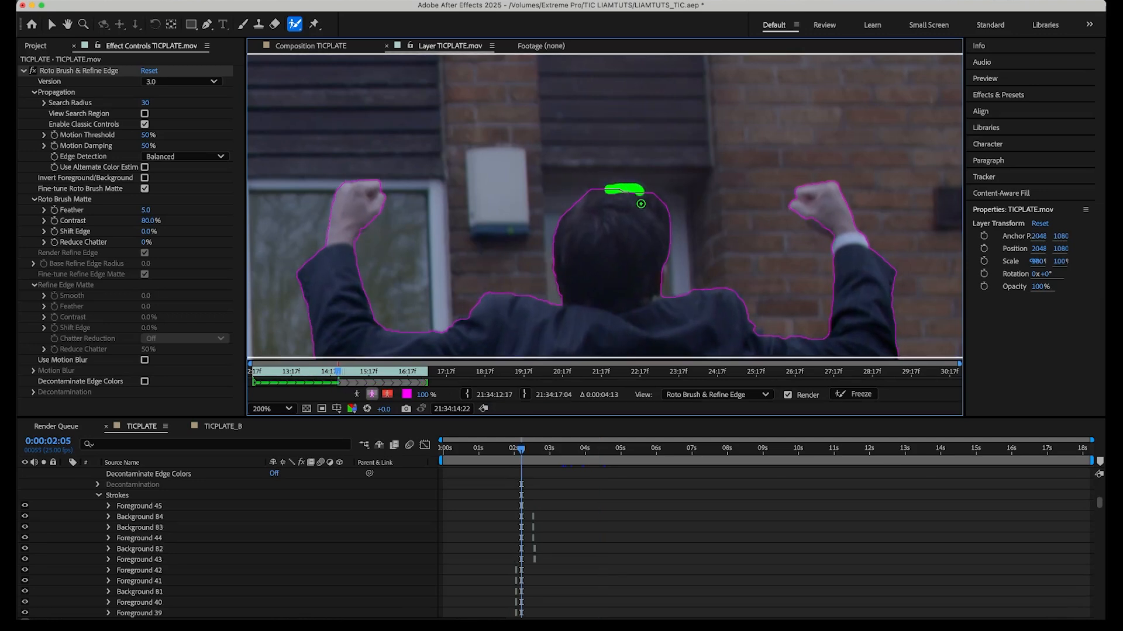
left_click_drag(643, 193, 644, 194)
Step backward and forward through the frames up to 0:00:02:07, examining the head outline of the matte.
key("Page_Up")
key("Page_Up")
key("Page_Up")
key("Page_Up")
key("Page_Up")
key("Page_Up")
key("Page_Up")
key("Page_Up")
key("Page_Up")
key("Page_Up")
key("Page_Up")
key("Page_Up")
key("Page_Up")
key("Page_Up")
key("Page_Up")
key("Page_Up")
key("Page_Down")
key("Page_Down")
key("Page_Down")
key("Page_Down")
key("Page_Down")
key("Page_Down")
key("Page_Down")
key("Page_Down")
key("Page_Down")
key("Page_Down")
key("Page_Down")
key("Page_Down")
key("Page_Down")
key("Page_Down")
key("Page_Down")
key("Page_Down")
key("Page_Down")
key("Page_Down")
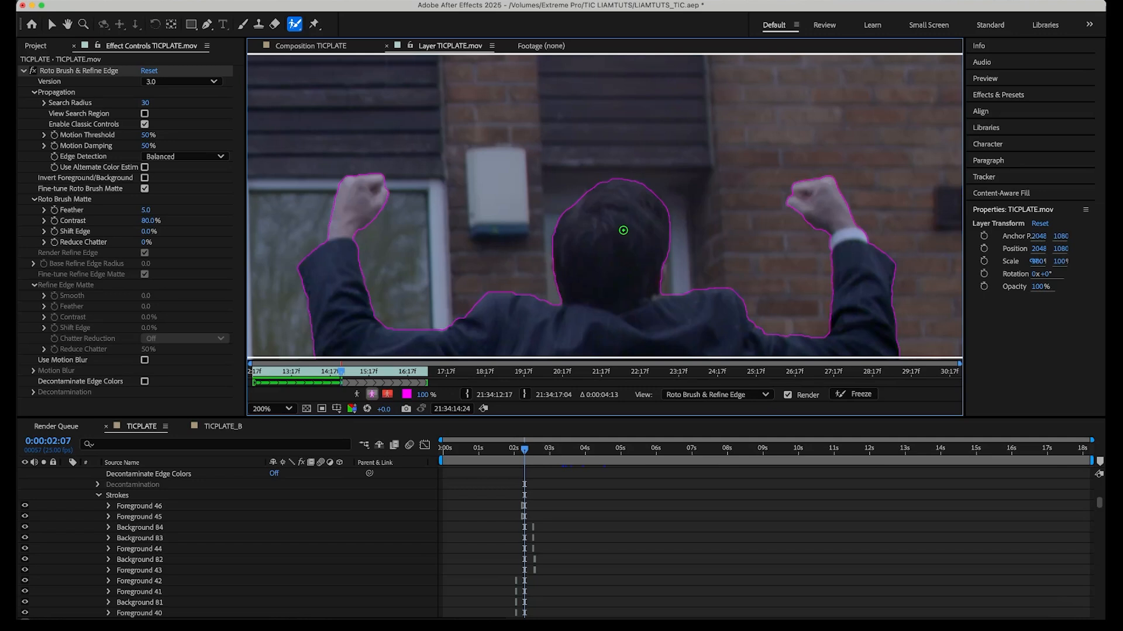
Propagate past 0:00:02:07, correct the upper edge of the head around 0:00:02:11, and review the matte through to 0:00:04:09.
key("space")
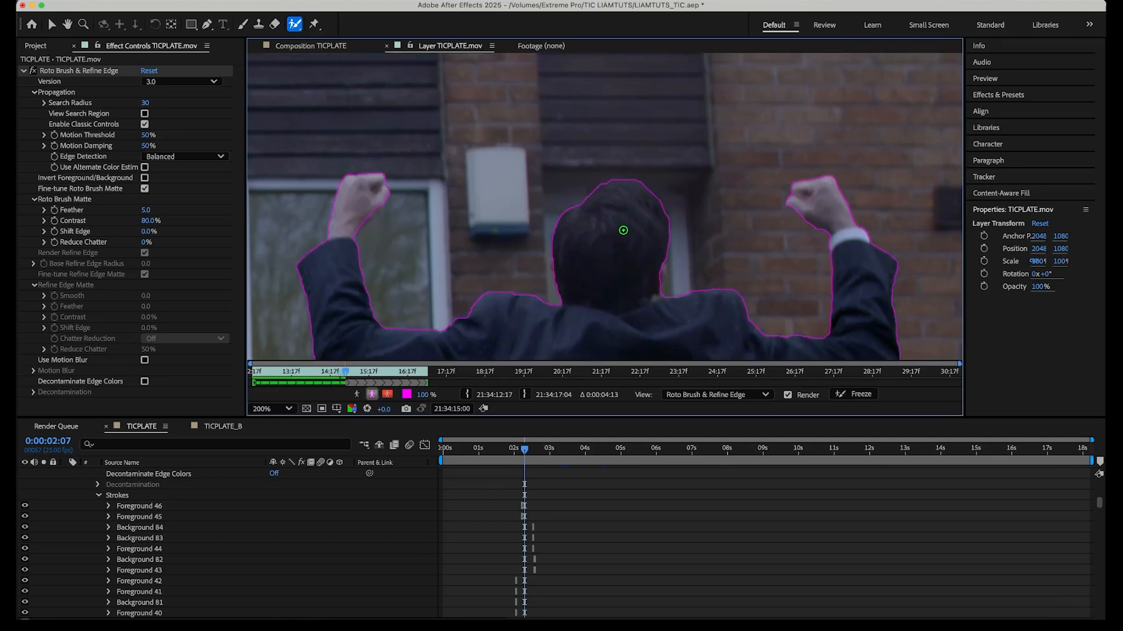
mouse_move(576, 212)
left_mouse_down()
mouse_move(602, 190)
mouse_move(575, 189)
left_mouse_up()
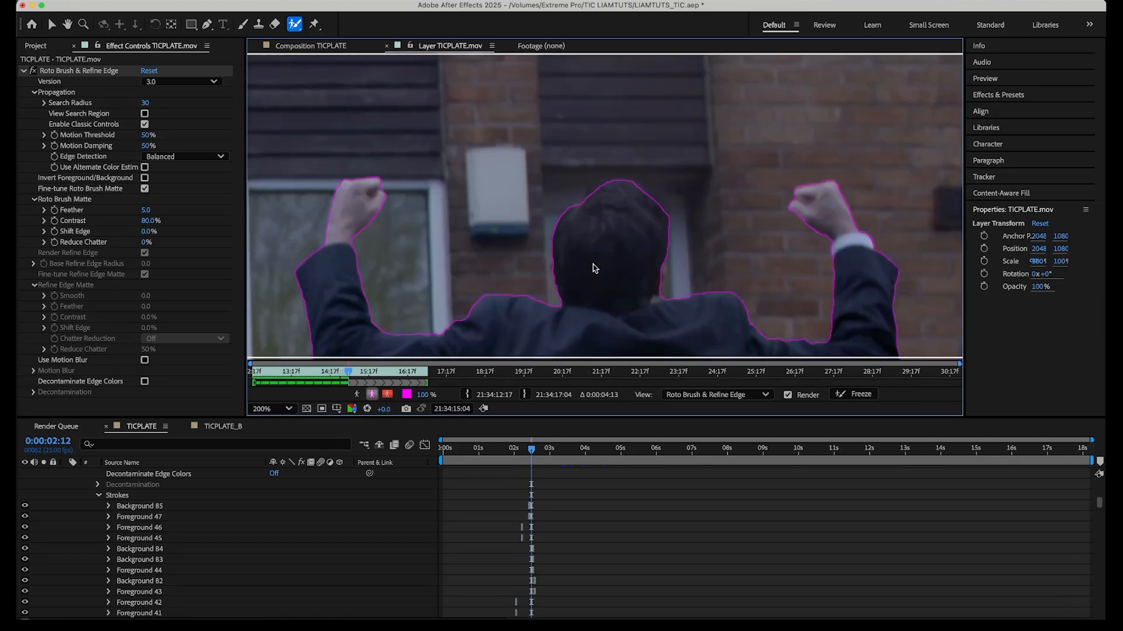
key("Page_Down")
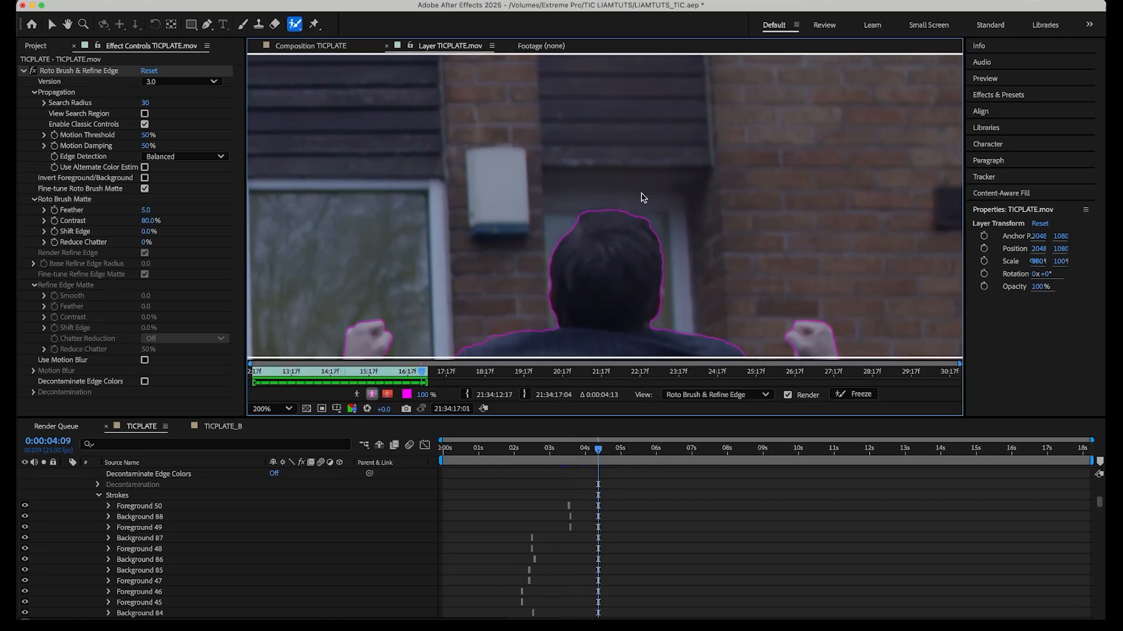
mouse_move(411, 379)
left_mouse_down()
mouse_move(386, 380)
mouse_move(399, 380)
left_mouse_up()
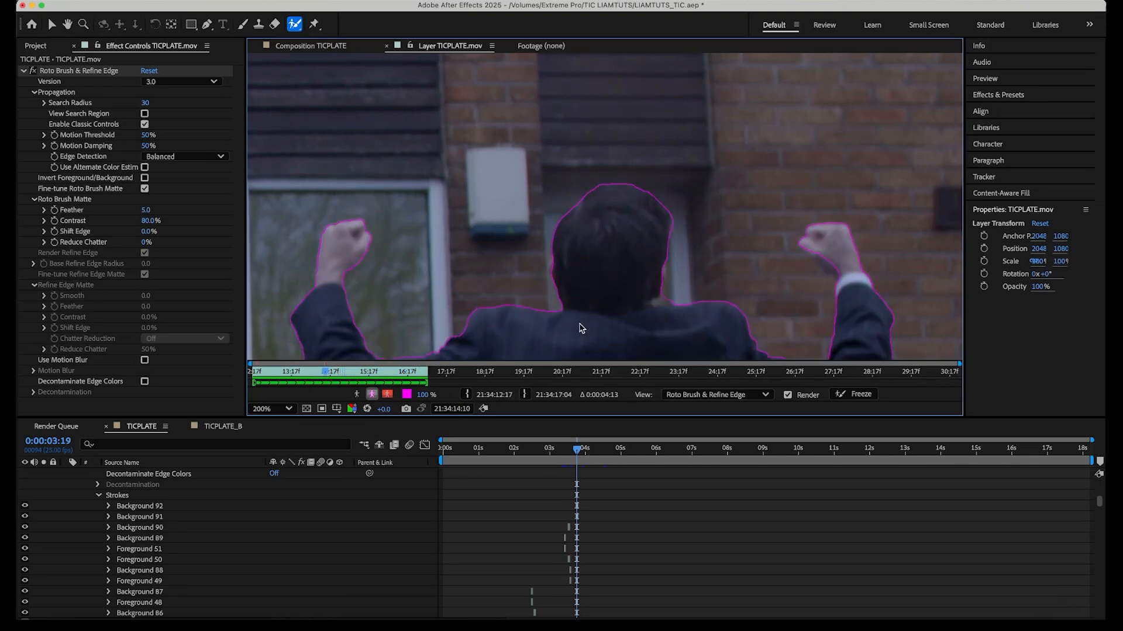
At 0:00:00:00, paint around the edge of the hair with an enlarged Refine Edge Tool brush, from one side of the neck to the other.
left_click(295, 375)
left_click_drag(295, 376, 244, 379)
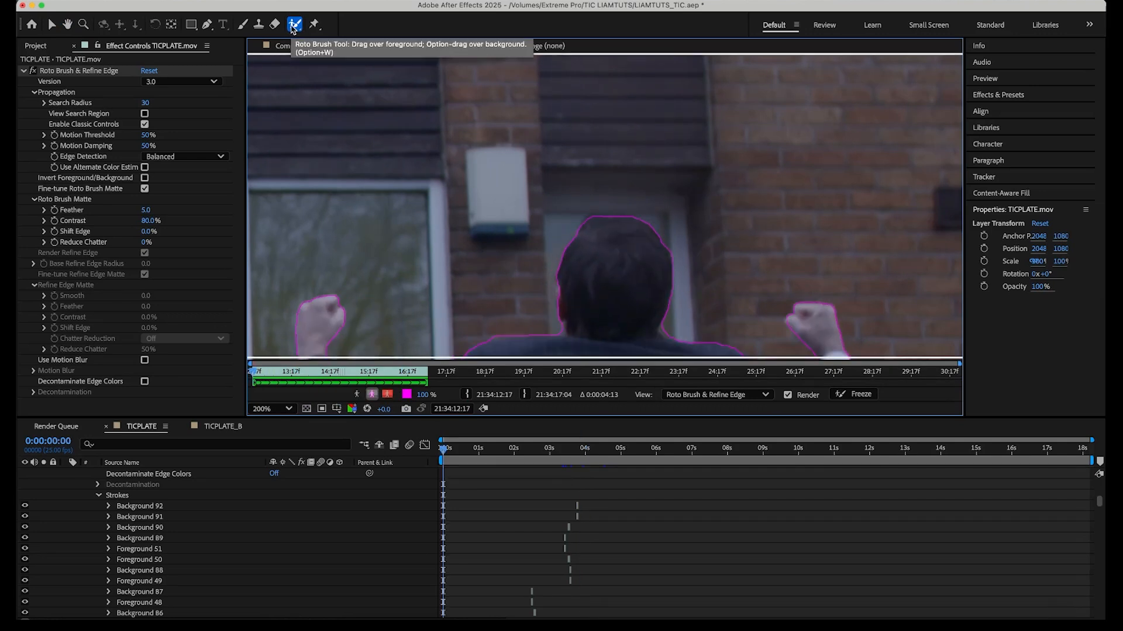
left_click(294, 26)
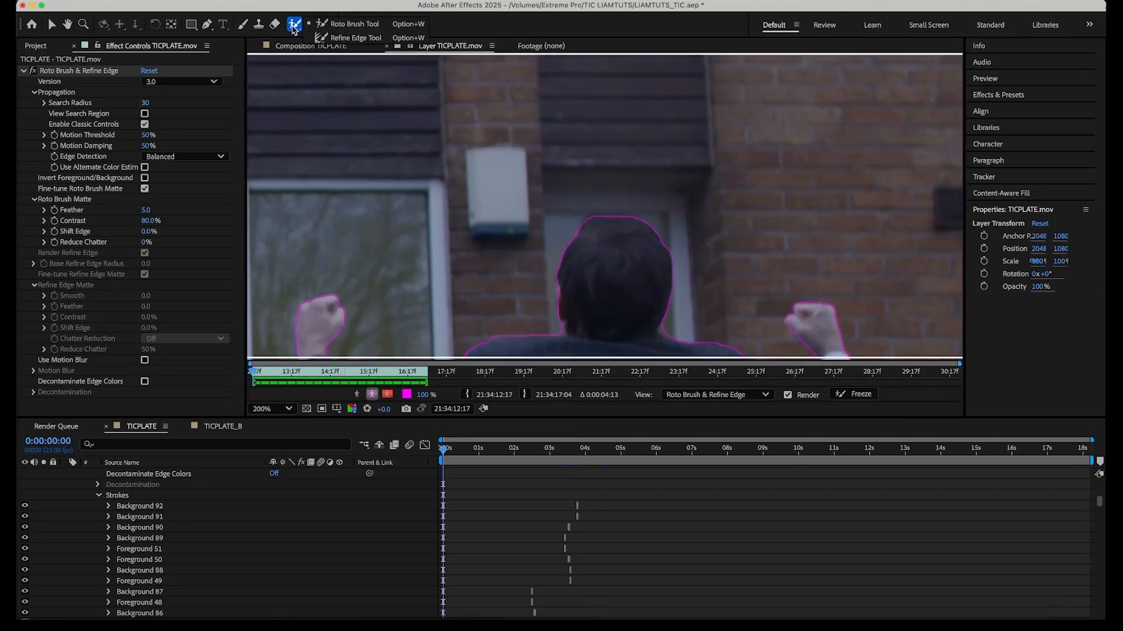
left_click(339, 38)
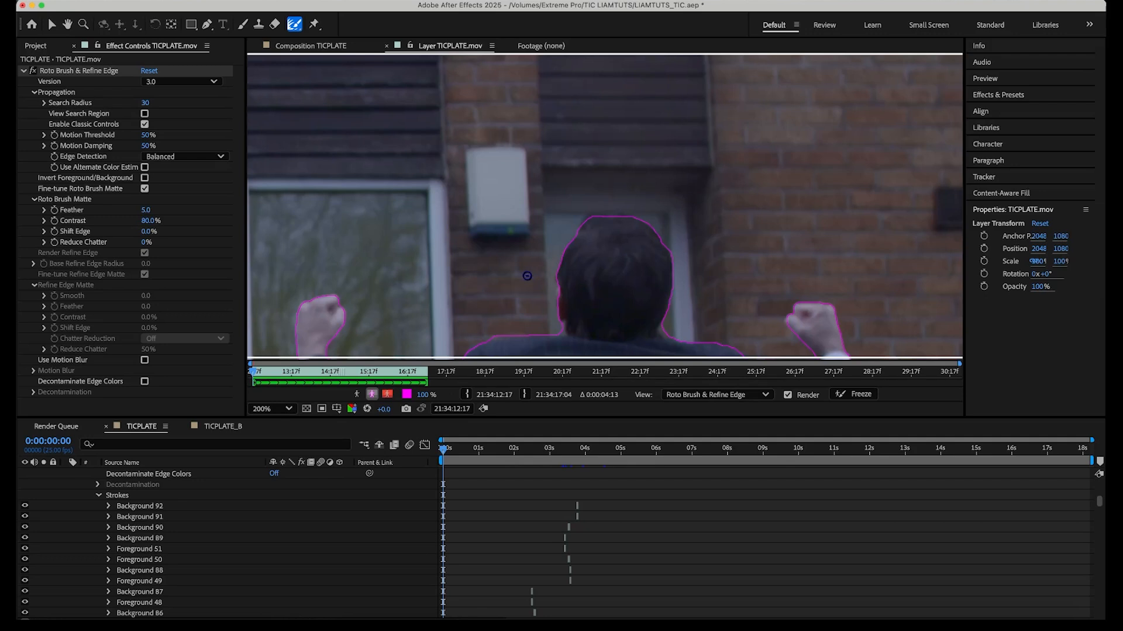
mouse_move(523, 277)
left_mouse_down()
mouse_move(541, 278)
mouse_move(530, 278)
left_mouse_up()
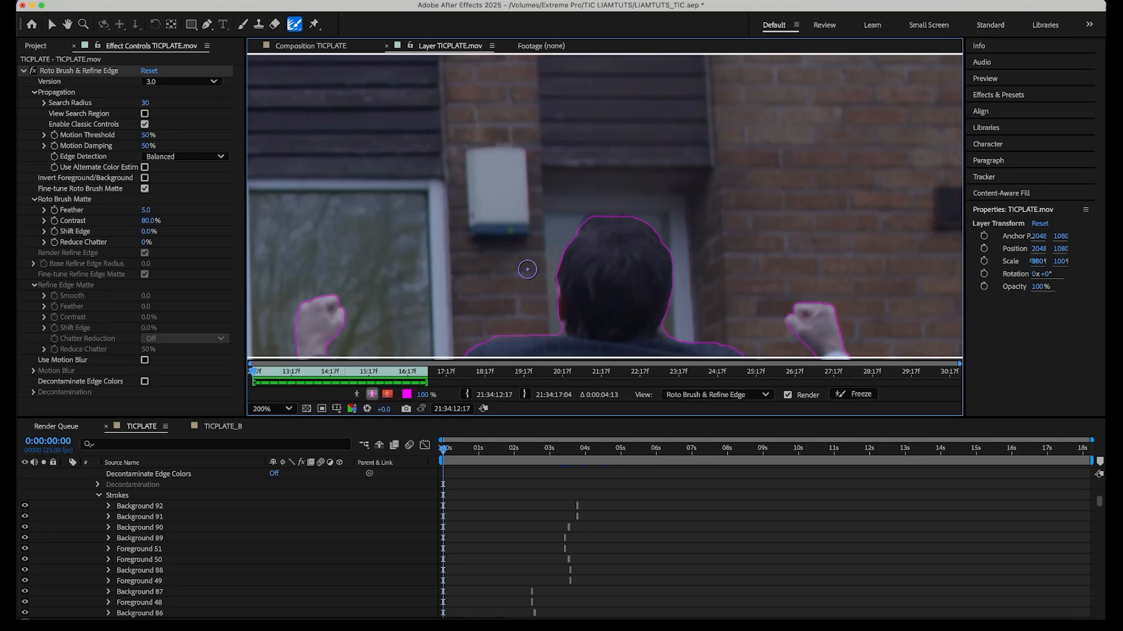
mouse_move(562, 329)
left_mouse_down()
mouse_move(557, 271)
mouse_move(574, 231)
mouse_move(631, 214)
mouse_move(654, 224)
mouse_move(671, 259)
mouse_move(665, 332)
left_mouse_up()
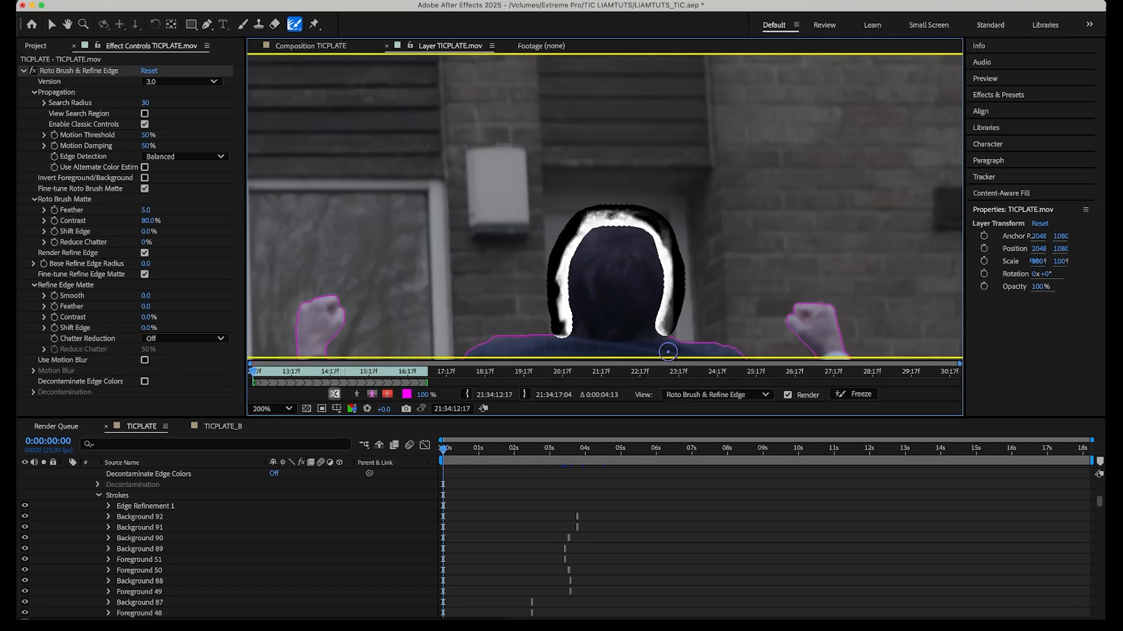
View the figure at 100% and propagate the refined hair edge forward through the shot.
key("space")
mouse_move(740, 293)
left_mouse_down()
mouse_move(656, 205)
mouse_move(739, 201)
left_mouse_up()
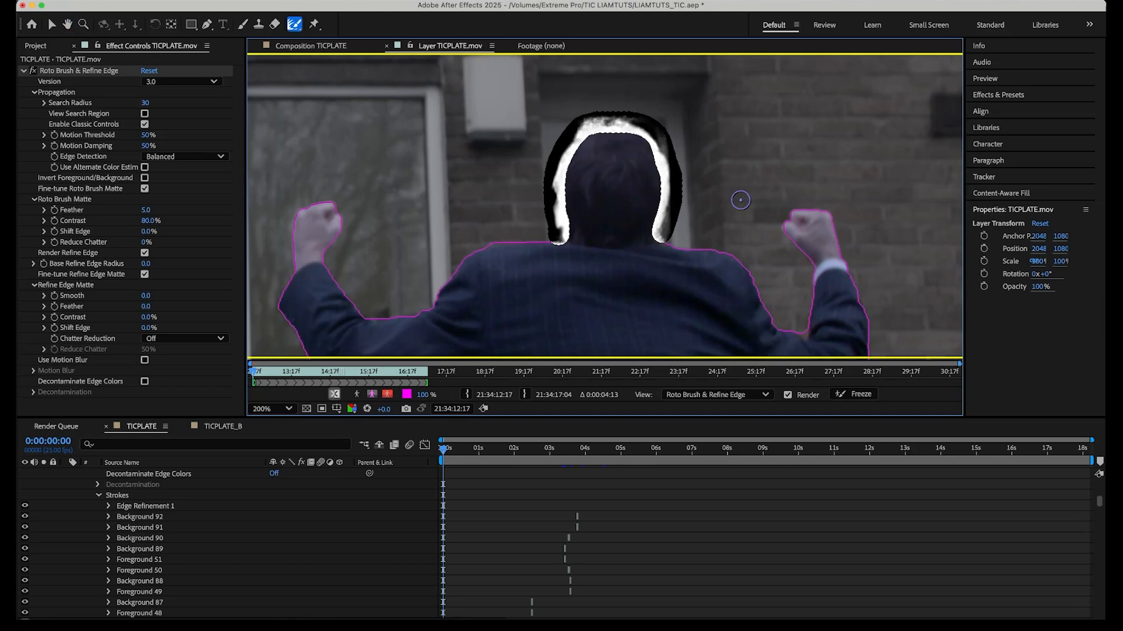
key("comma")
key("space")
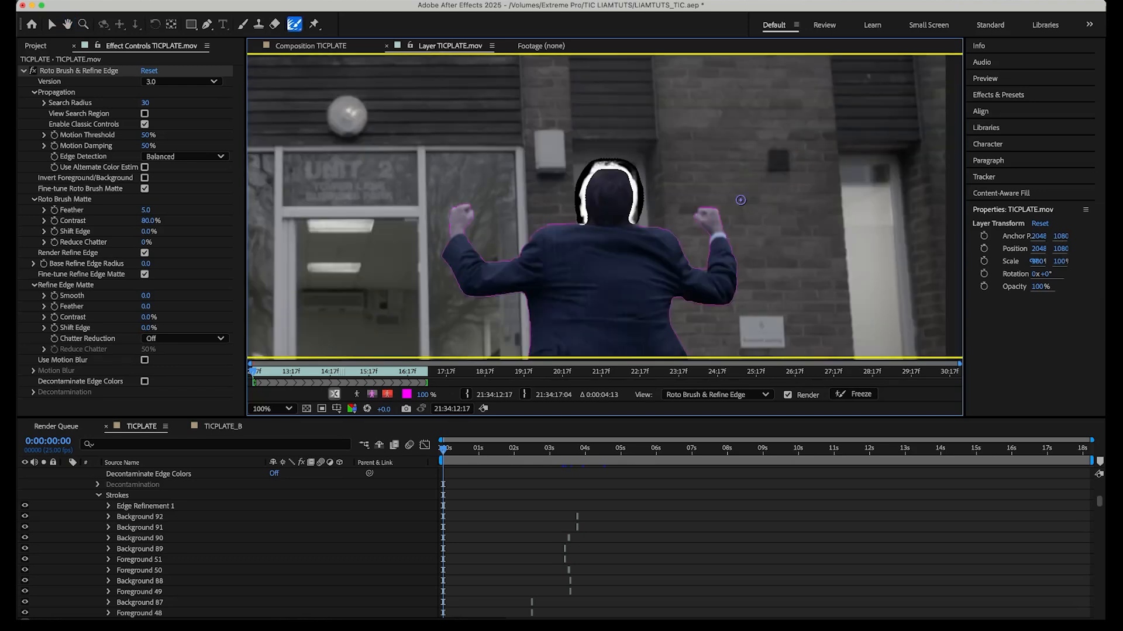
key("space")
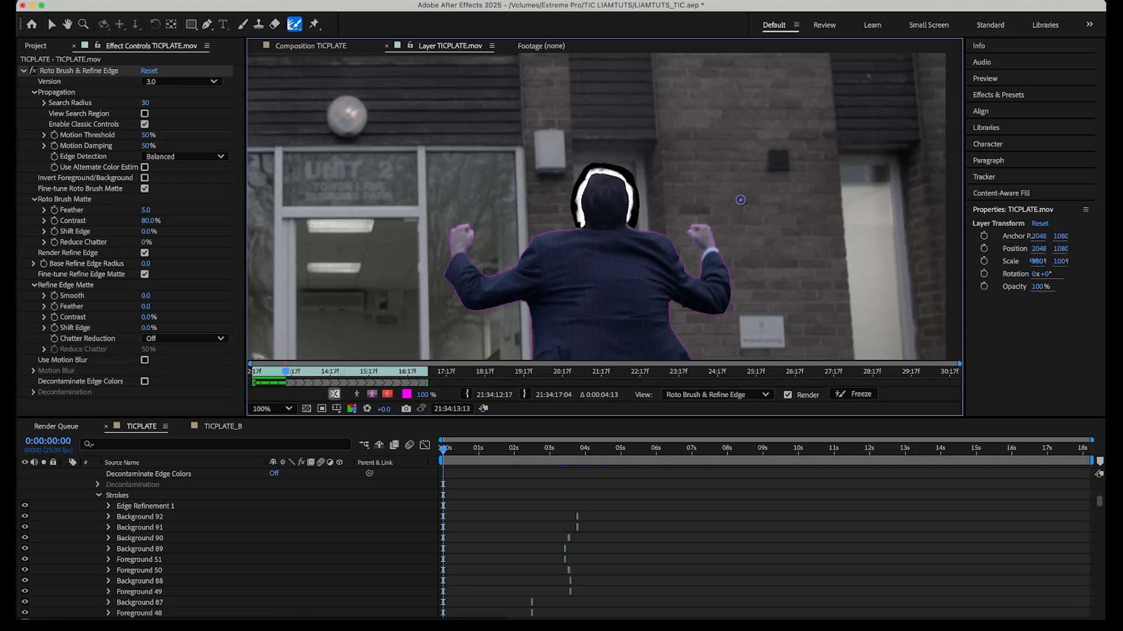
key("Page_Down")
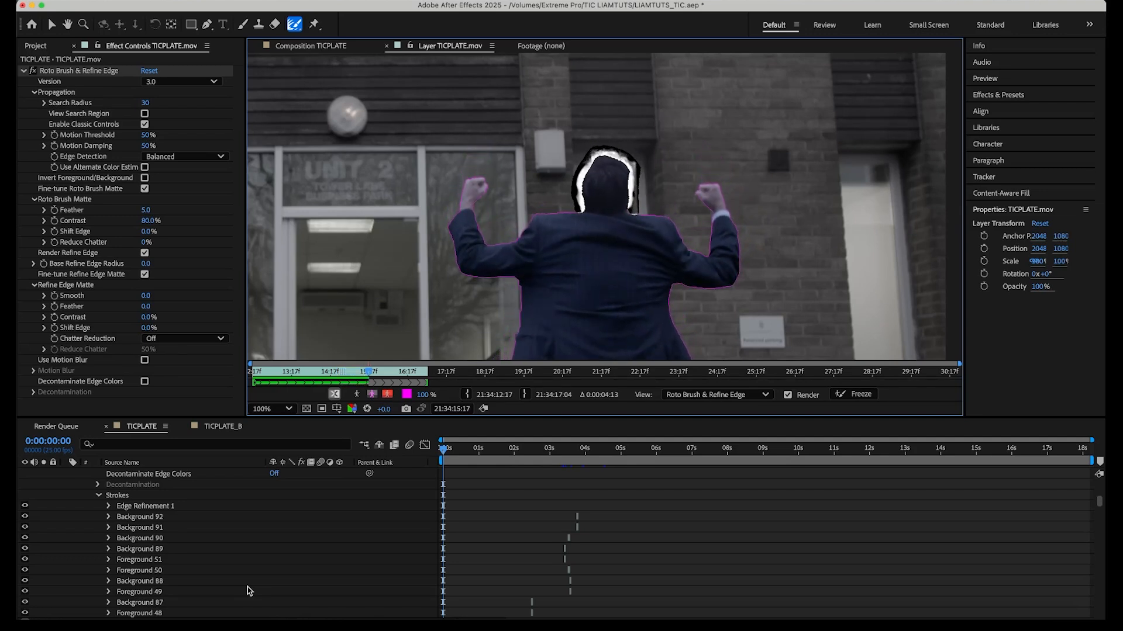
Correct the matte around the right fist and forearm with the Roto Brush in the frames around 0:00:01:10.
left_click(323, 372)
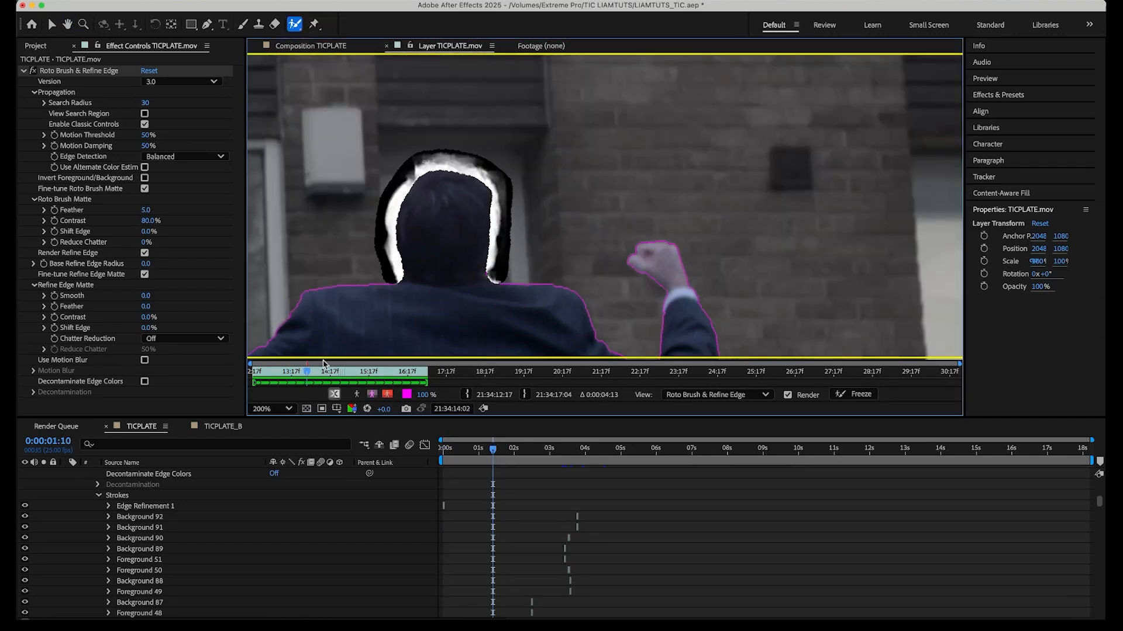
mouse_move(648, 262)
left_mouse_down()
mouse_move(673, 291)
mouse_move(653, 318)
left_mouse_up()
key("space")
key("space")
key("Page_Up")
key("Page_Up")
key("Page_Up")
key("Page_Up")
key("Page_Up")
key("Page_Up")
left_click_drag(646, 238, 667, 261)
Propagate the corrected matte through the rest of the shot and freeze the Roto Brush & Refine Edge propagation.
key("Page_Down")
key("Page_Down")
key("Page_Down")
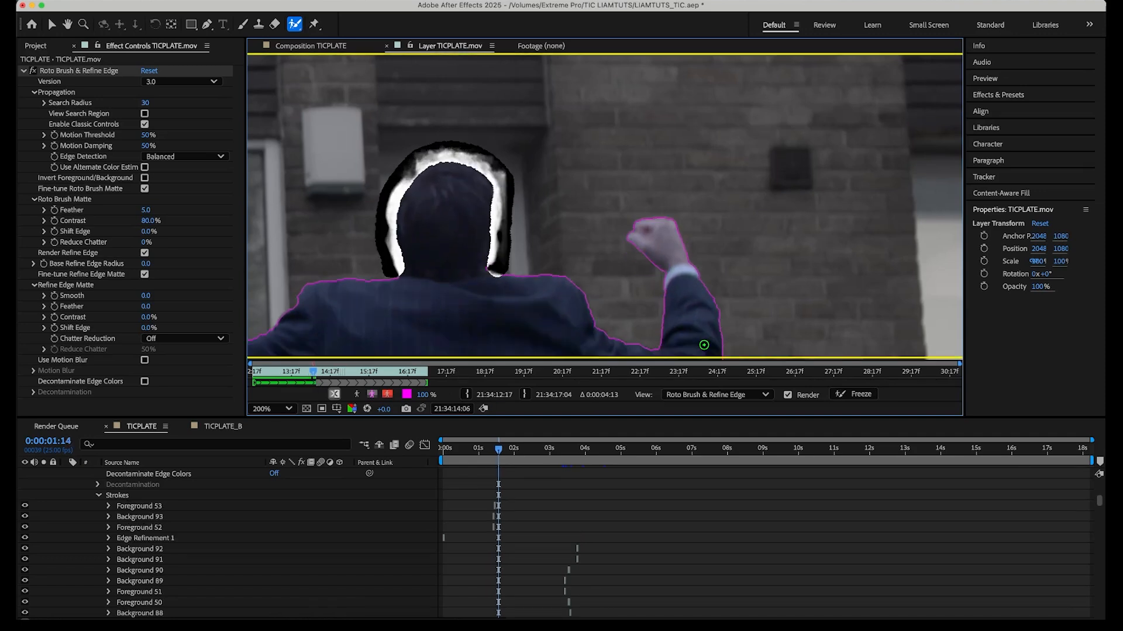
key("space")
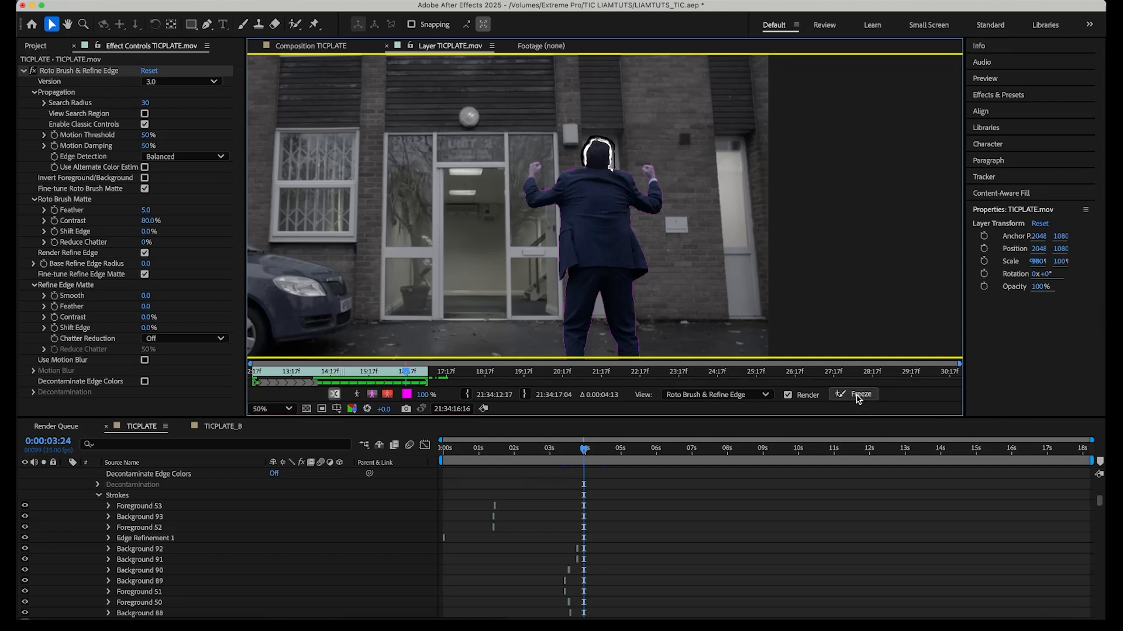
left_click(858, 398)
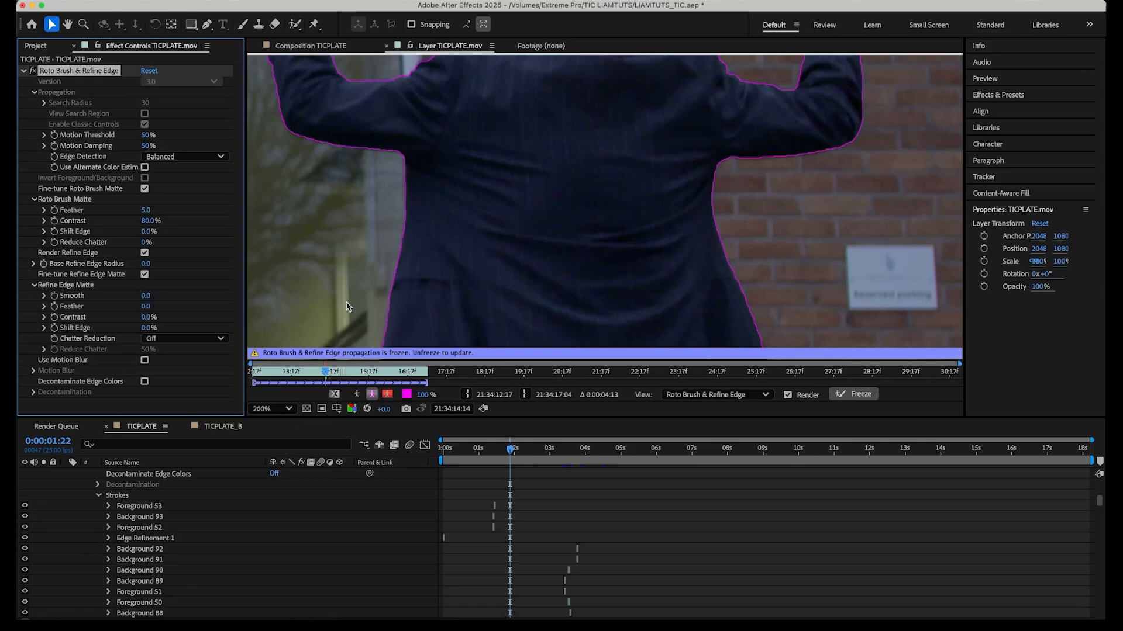
Set the Roto Brush Matte to Feather 15.0, Shift Edge 100% and Reduce Chatter 100%.
scroll(379, 251, "down", 2)
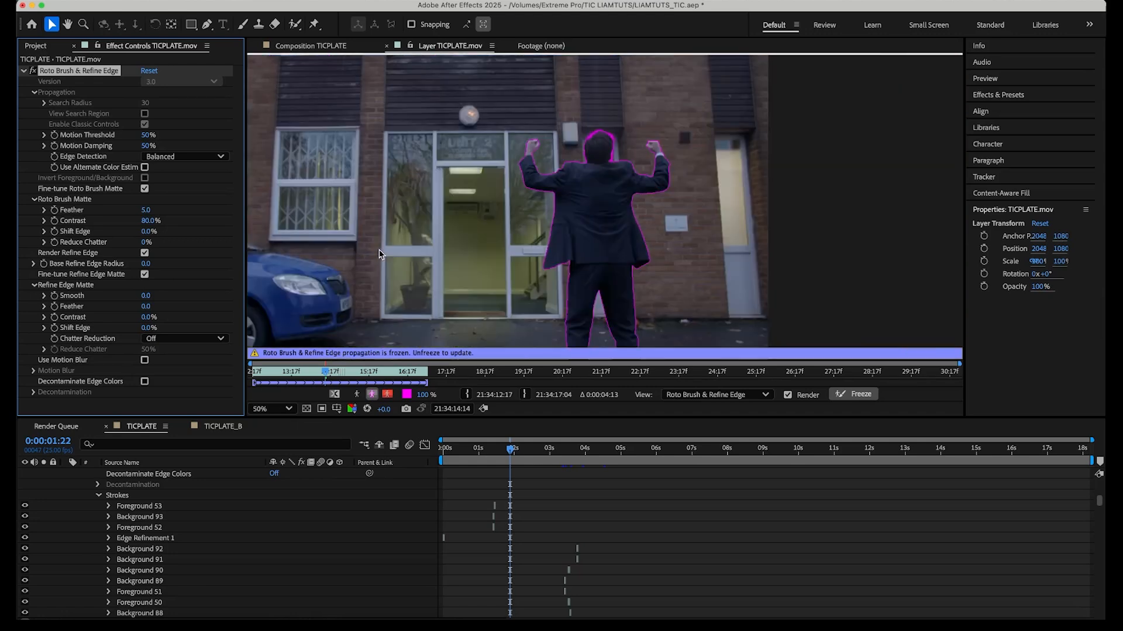
scroll(379, 252, "up", 2)
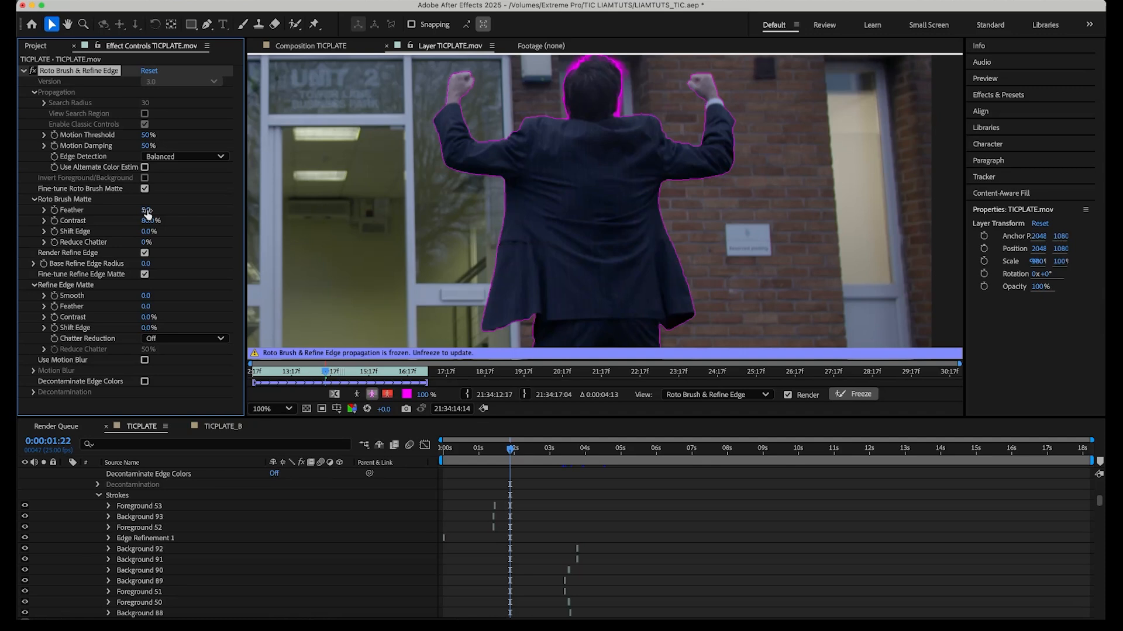
left_click_drag(145, 210, 209, 210)
scroll(530, 189, "up", 2)
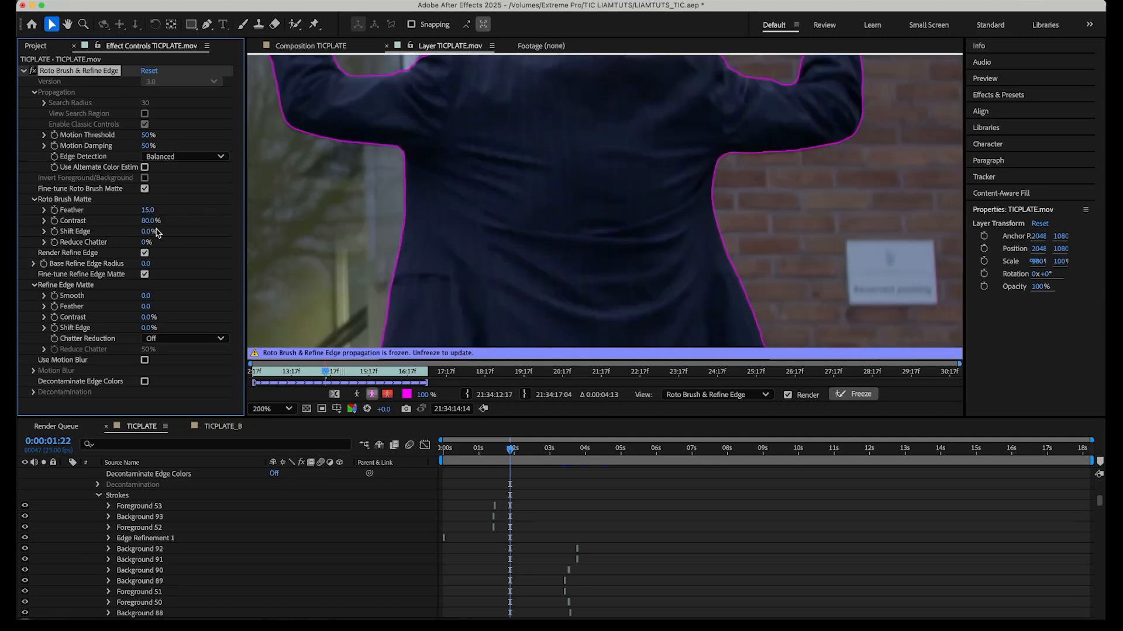
mouse_move(148, 234)
left_mouse_down()
mouse_move(75, 232)
mouse_move(395, 228)
left_mouse_up()
left_click_drag(146, 242, 489, 235)
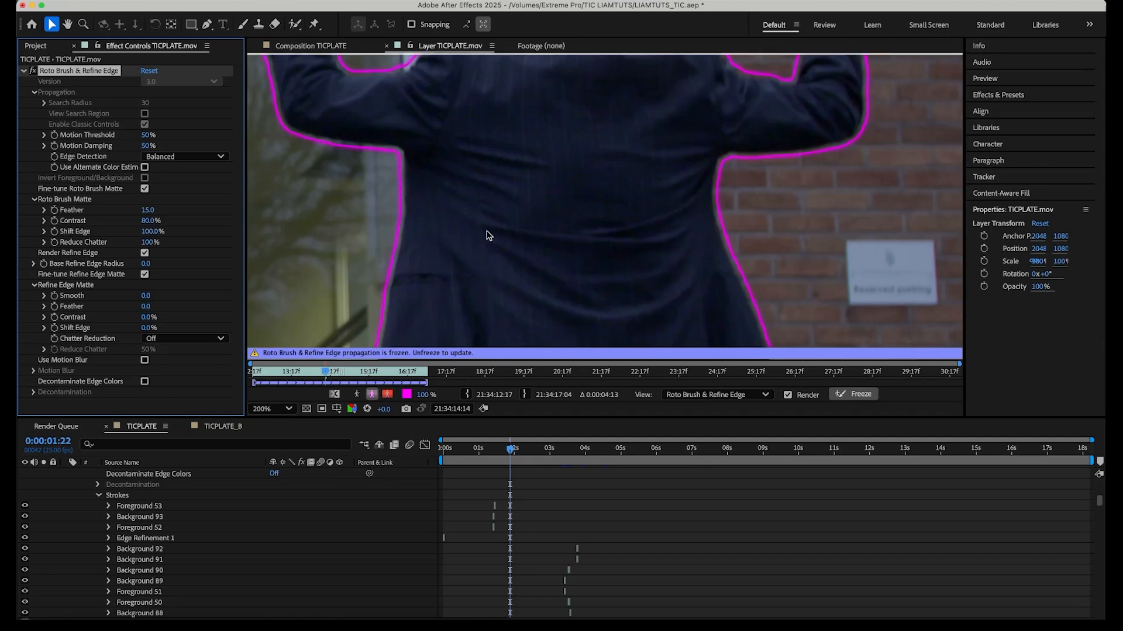
Set the Roto Brush Matte's Shift Edge back to 0% and its Feather to 5.
left_click(149, 231)
type("0")
key("Return")
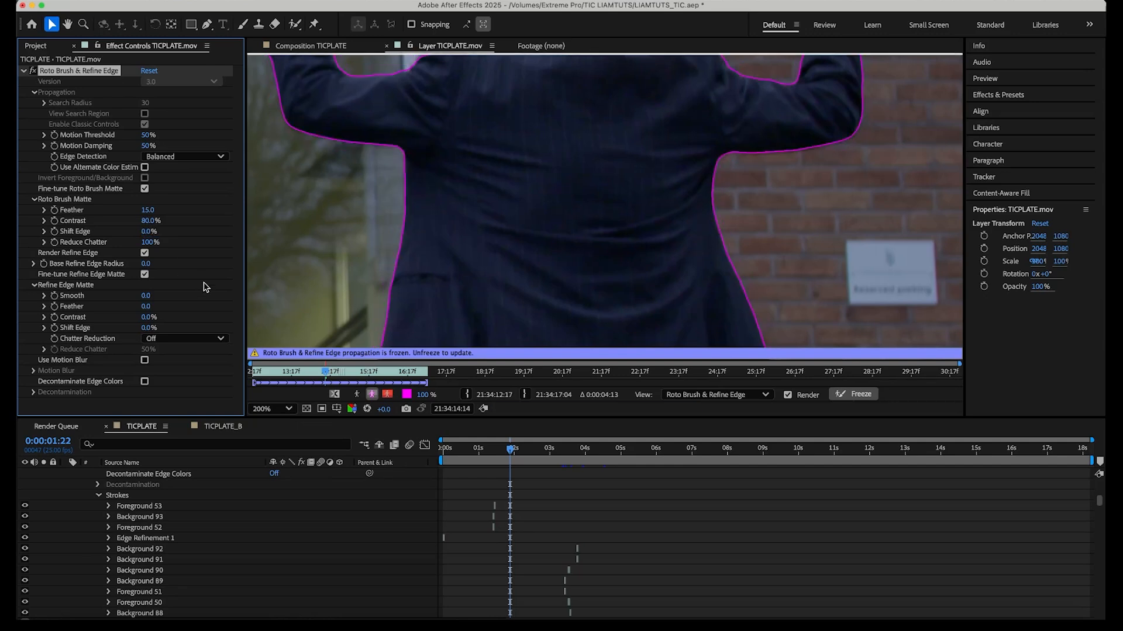
left_click(147, 210)
type("5")
key("Return")
Play back the frozen matte, examine its edges around the head and arms, and check the cutout in the TICPLATE composition at 50%.
key("space")
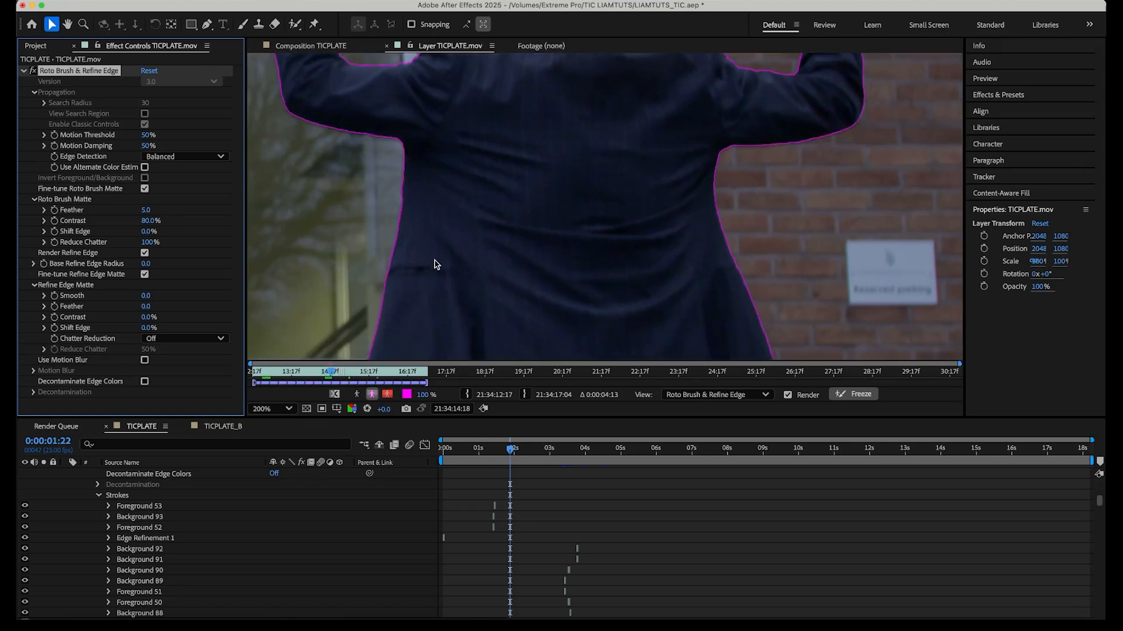
key("space")
left_click_drag(506, 188, 497, 388)
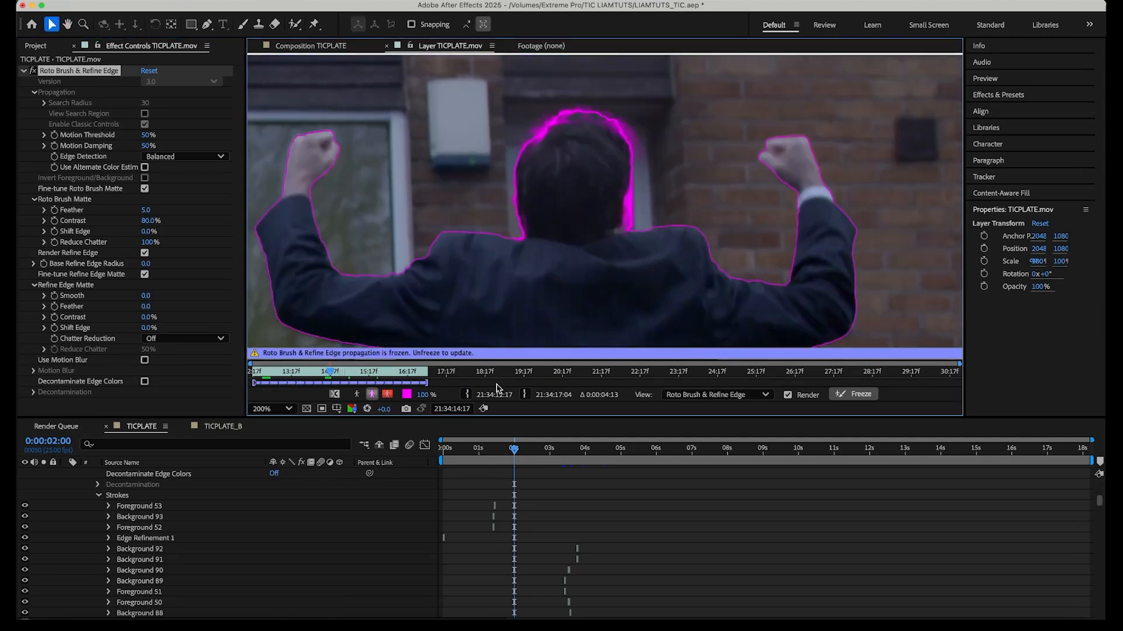
key("space")
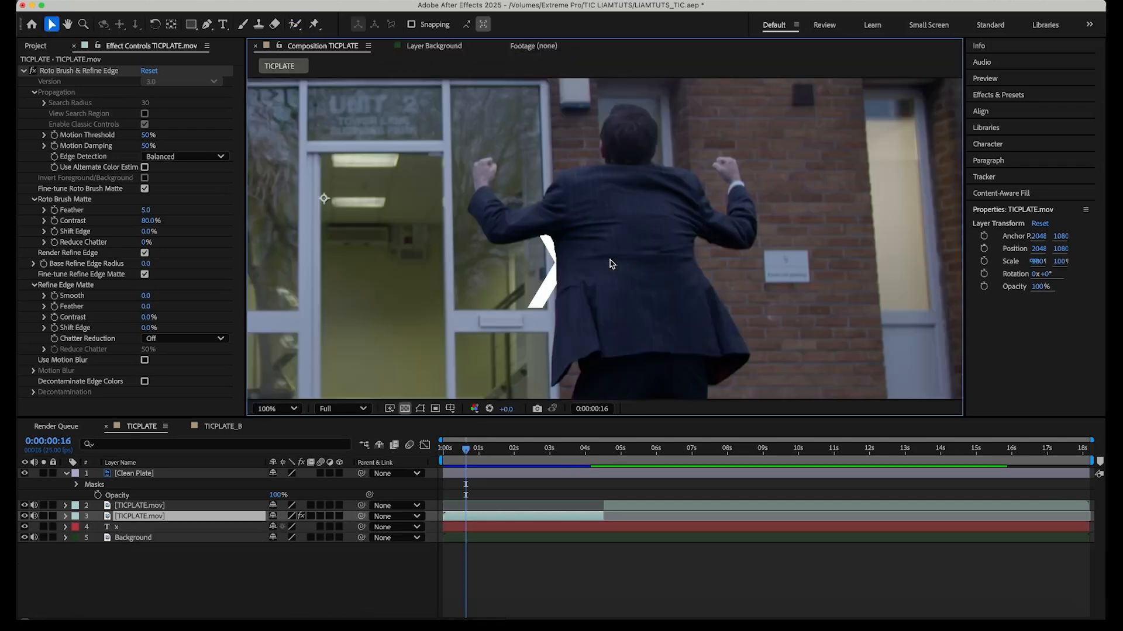
key("period")
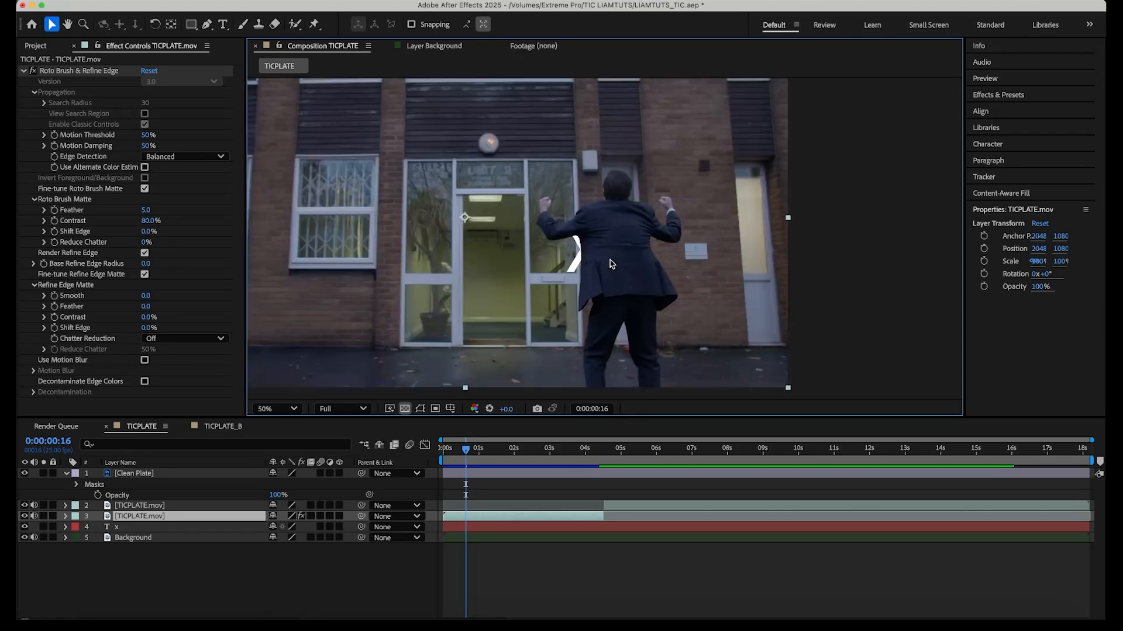